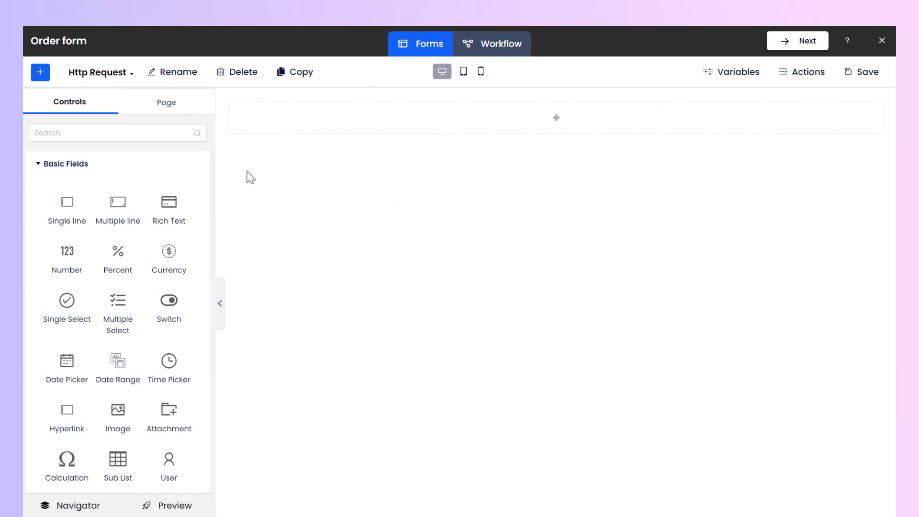
- Add a single-line field to the empty form and set its associated variable's field ID to field_ItemID
{"action": "left_click_drag", "start_coordinate": [78, 207], "coordinate": [267, 123]}
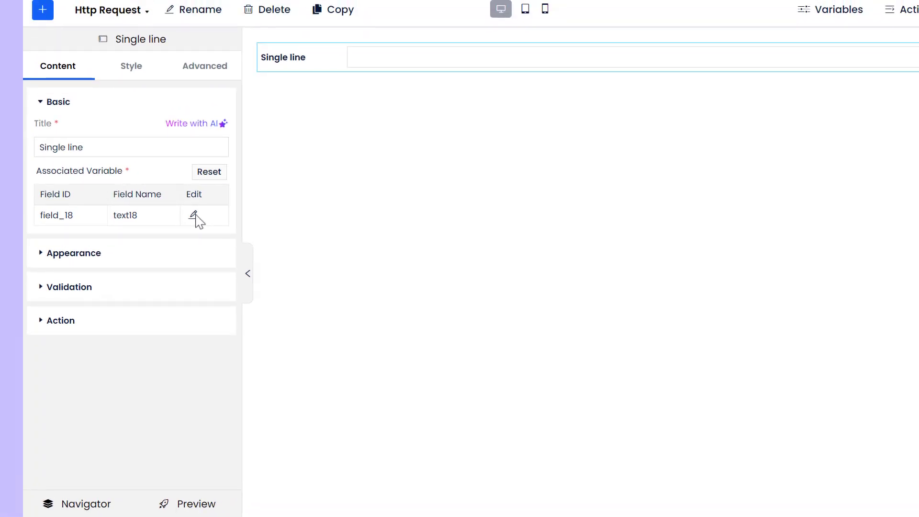
{"action": "left_click", "coordinate": [194, 215]}
{"action": "left_click", "coordinate": [517, 90]}
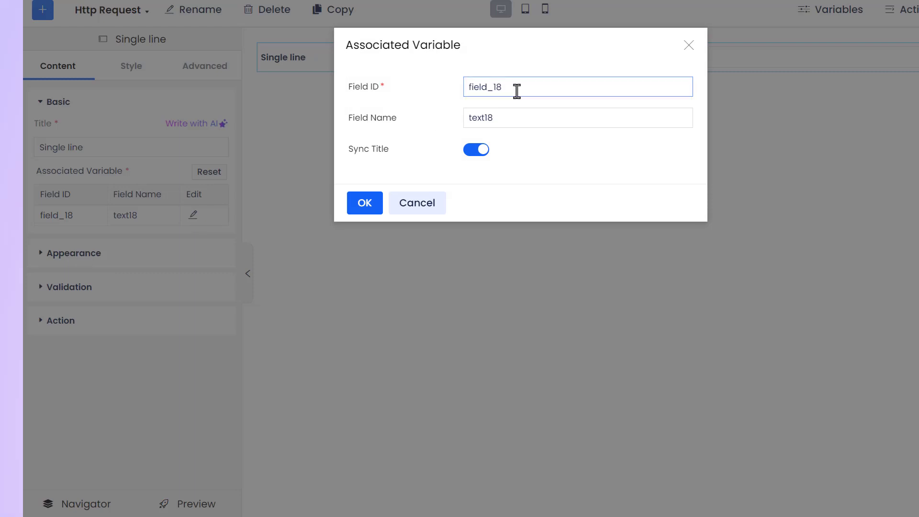
{"action": "left_click_drag", "start_coordinate": [504, 89], "coordinate": [468, 88]}
{"action": "key", "text": "BackSpace"}
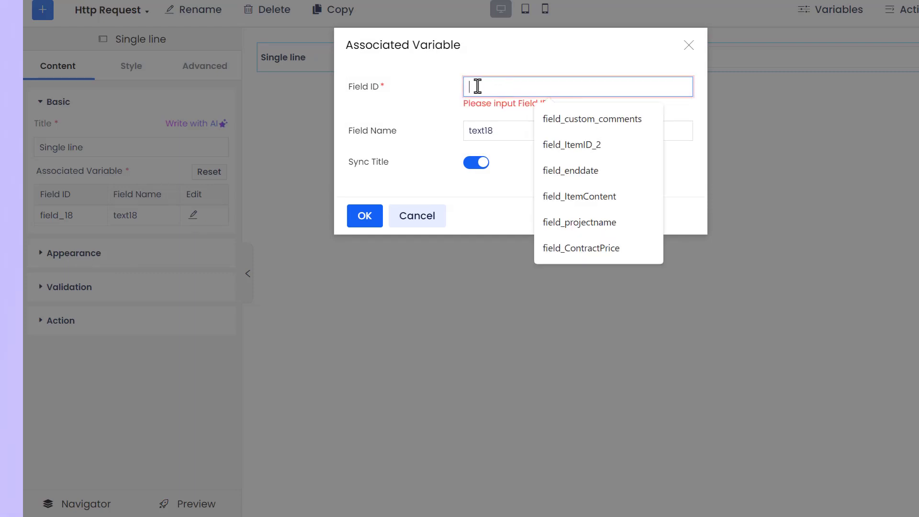
{"action": "type", "text": "field_ItemID"}
- Set the single-line field's variable name to Item ID and accept the associated variable settings
{"action": "left_click", "coordinate": [492, 103]}
{"action": "left_click", "coordinate": [507, 118]}
{"action": "key", "text": "ctrl+a"}
{"action": "key", "text": "BackSpace"}
{"action": "type", "text": "Item ID"}
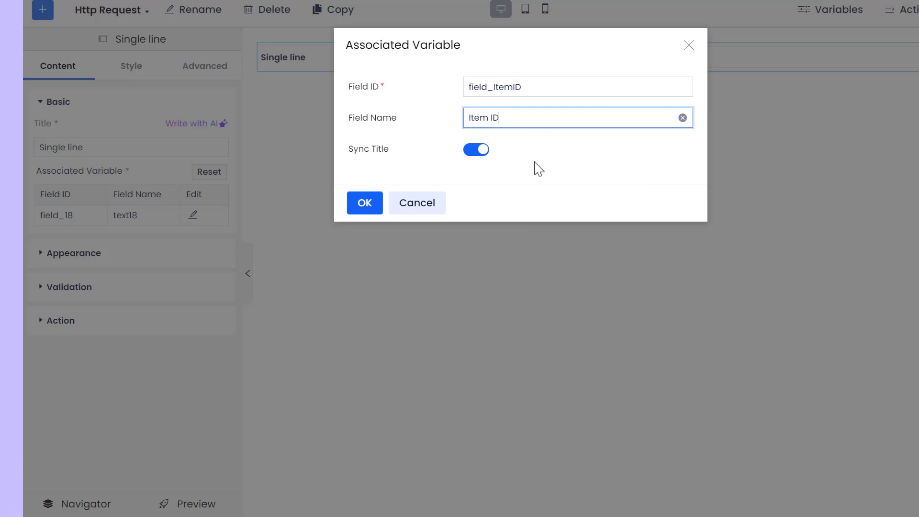
{"action": "left_click", "coordinate": [365, 202]}
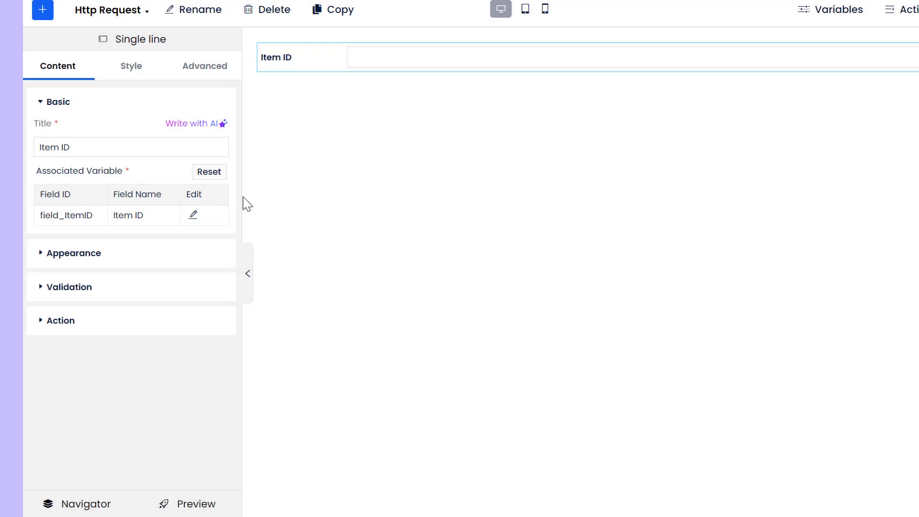
- Change the Item ID field's title layout so that the title sits above the input box
{"action": "left_click", "coordinate": [201, 260]}
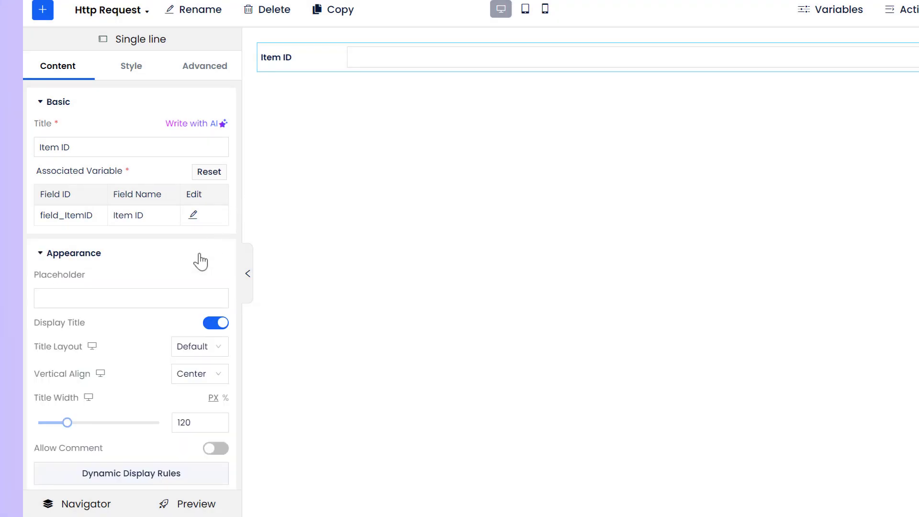
{"action": "left_click", "coordinate": [220, 350]}
{"action": "left_click", "coordinate": [196, 416]}
{"action": "left_click", "coordinate": [74, 253]}
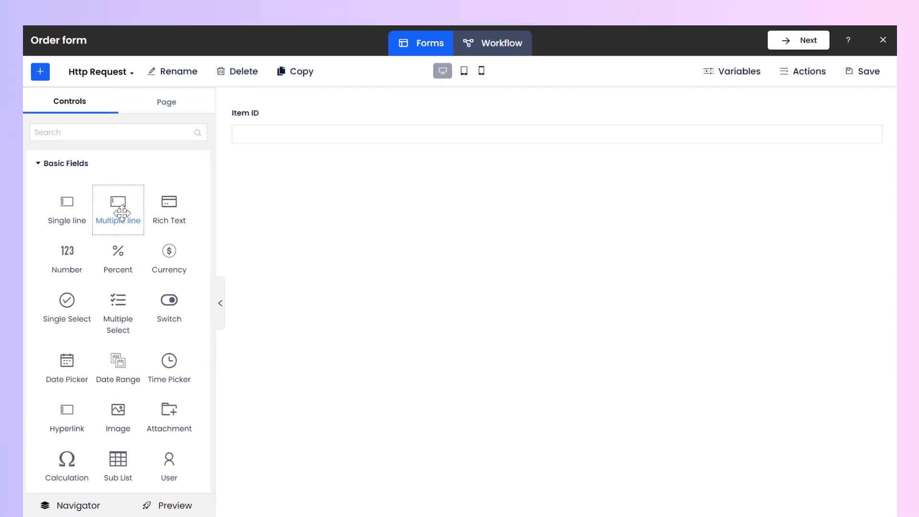
- Add a multiple-line field below Item ID and set its associated variable's field ID to field_ItemContent
{"action": "left_click_drag", "start_coordinate": [121, 212], "coordinate": [283, 148]}
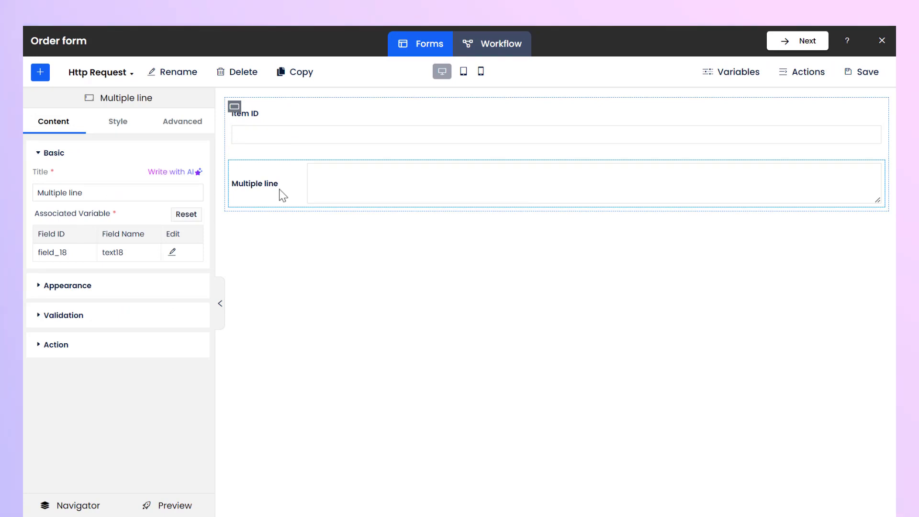
{"action": "left_click", "coordinate": [173, 252]}
{"action": "key", "text": "ctrl+a"}
{"action": "key", "text": "BackSpace"}
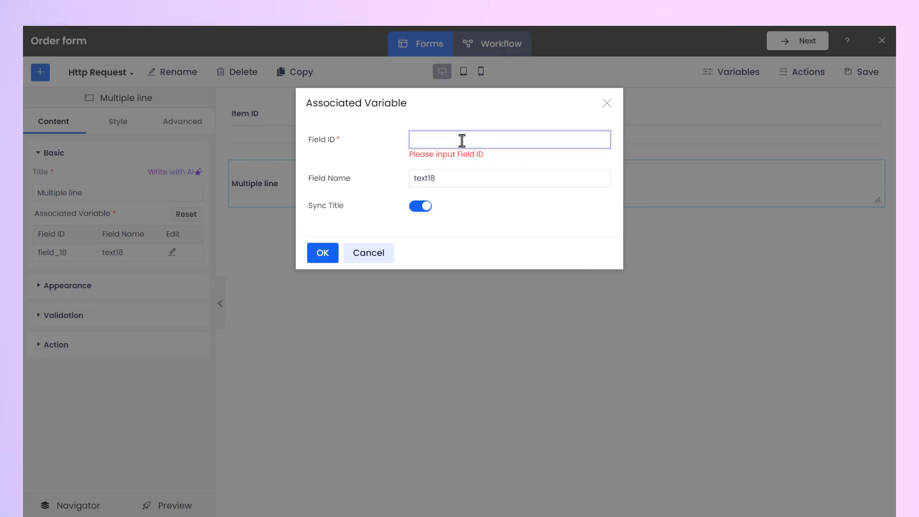
{"action": "type", "text": "field_ItemContent"}
- Set the multiple-line field's variable name to Item Content and accept the associated variable settings
{"action": "left_click", "coordinate": [451, 167]}
{"action": "key", "text": "BackSpace"}
{"action": "key", "text": "BackSpace"}
{"action": "key", "text": "BackSpace"}
{"action": "key", "text": "BackSpace"}
{"action": "key", "text": "BackSpace"}
{"action": "key", "text": "BackSpace"}
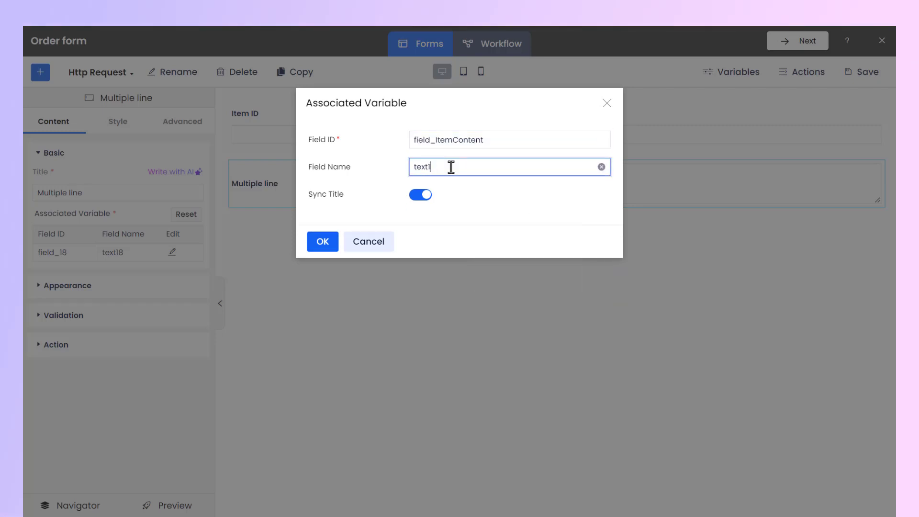
{"action": "type", "text": "Item Content"}
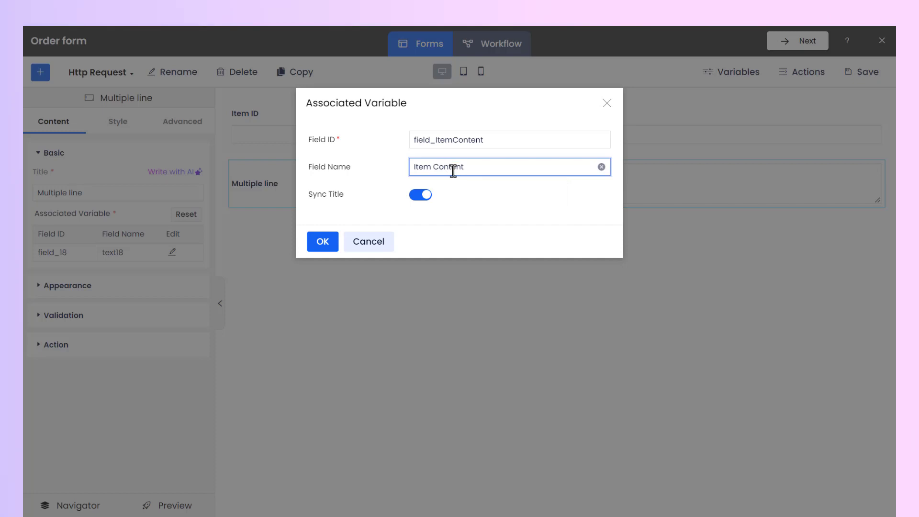
{"action": "left_click", "coordinate": [469, 198]}
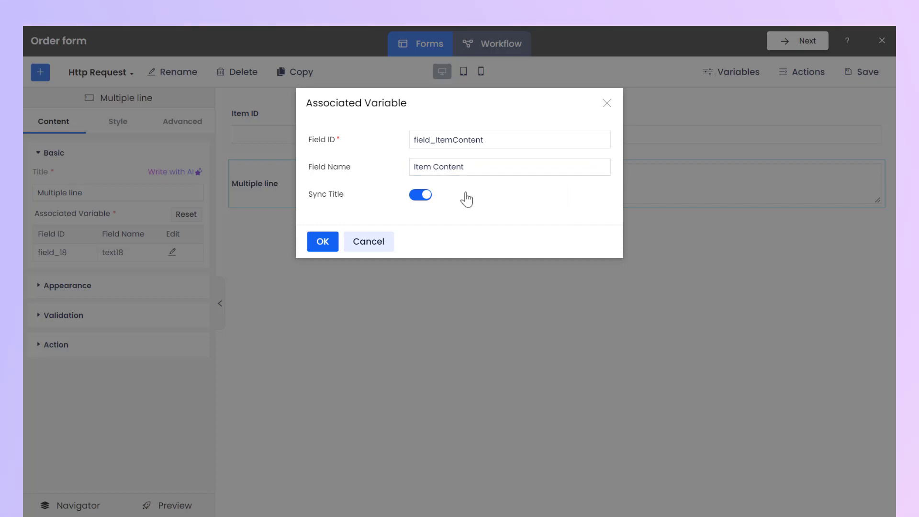
{"action": "left_click", "coordinate": [333, 243]}
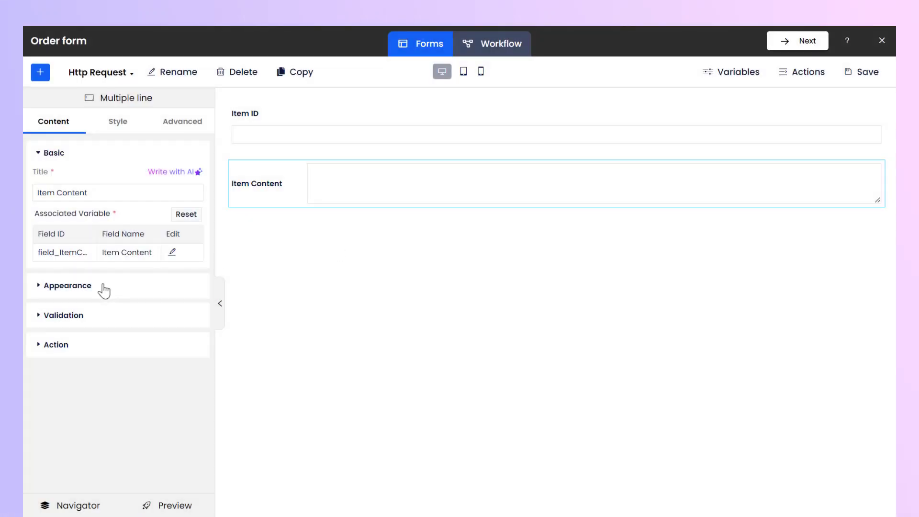
- Place the Item Content title above its input box and make the field read-only
{"action": "left_click", "coordinate": [102, 286]}
{"action": "left_click", "coordinate": [193, 375]}
{"action": "left_click", "coordinate": [182, 432]}
{"action": "left_click", "coordinate": [172, 286]}
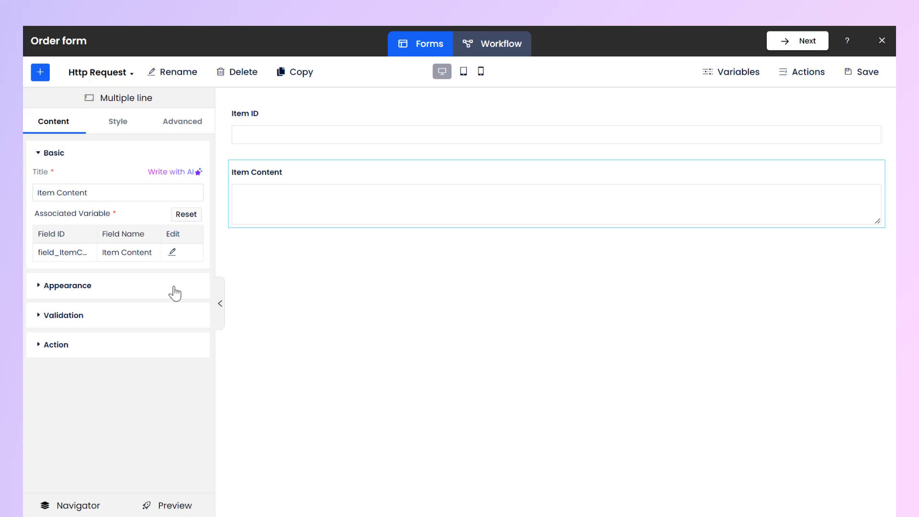
{"action": "left_click", "coordinate": [166, 316]}
{"action": "left_click", "coordinate": [196, 335]}
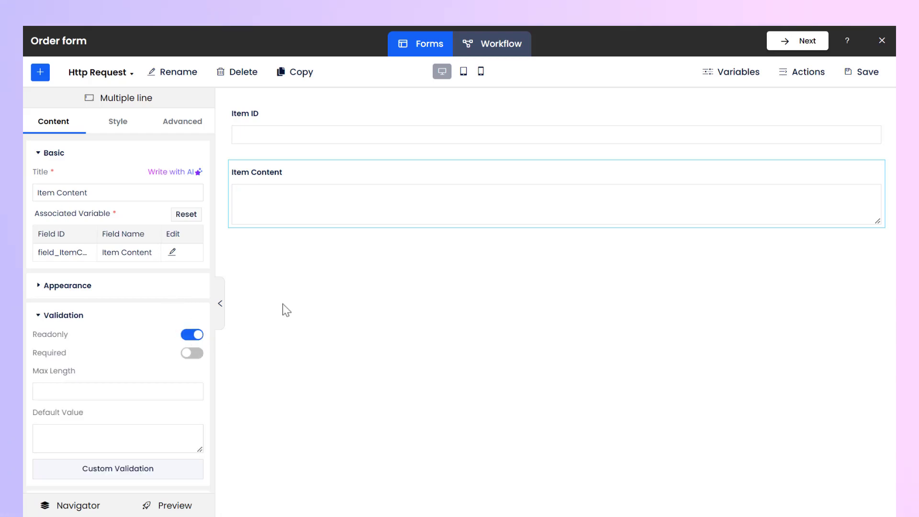
- Add a button below the Item Content field and set its text to Get List Item Data
{"action": "left_click", "coordinate": [42, 74]}
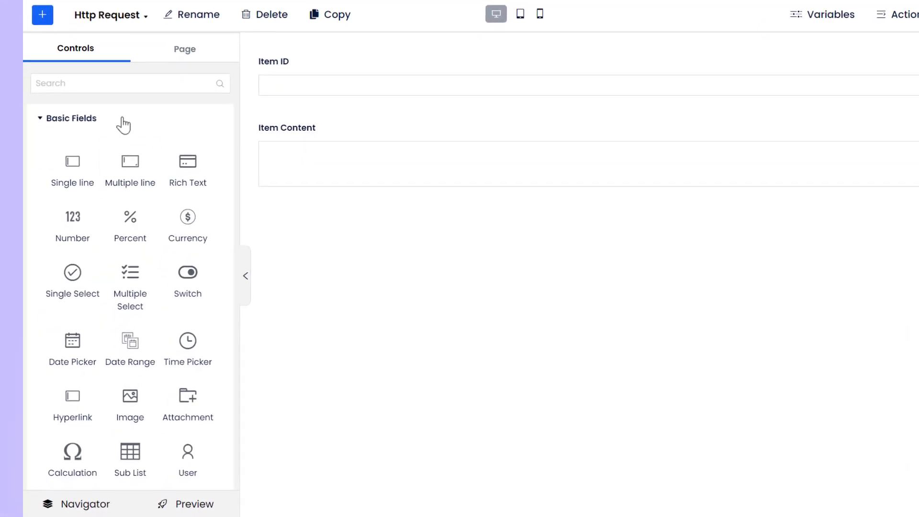
{"action": "scroll", "coordinate": [111, 175], "scroll_direction": "down", "scroll_amount": 15}
{"action": "left_click_drag", "start_coordinate": [197, 253], "coordinate": [290, 201]}
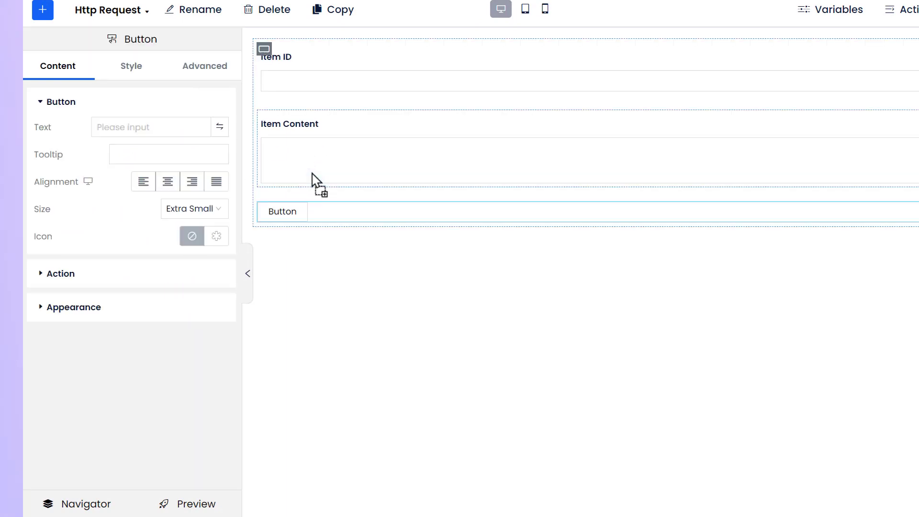
{"action": "left_click", "coordinate": [123, 128]}
{"action": "type", "text": "Get List Item Data"}
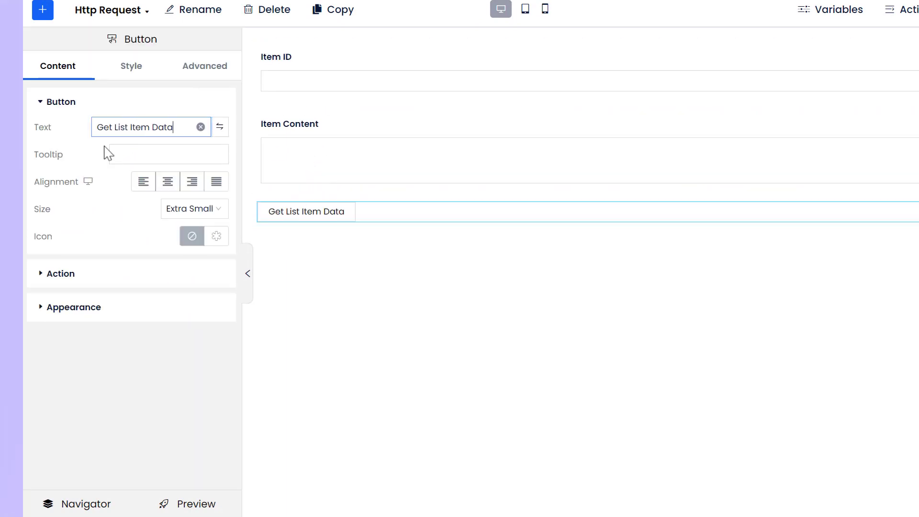
{"action": "left_click", "coordinate": [104, 147]}
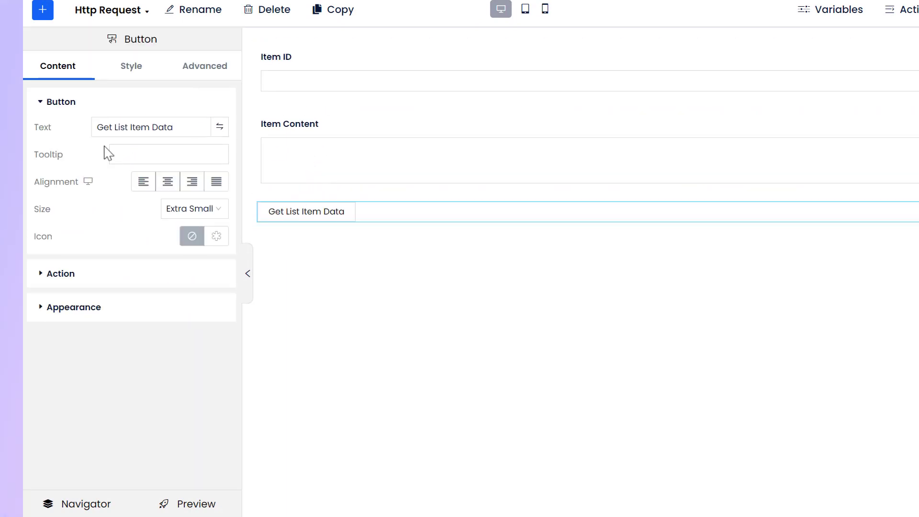
- Style the Get List Item Data button with a blue background color and white text color
{"action": "left_click", "coordinate": [146, 72]}
{"action": "left_click", "coordinate": [221, 127]}
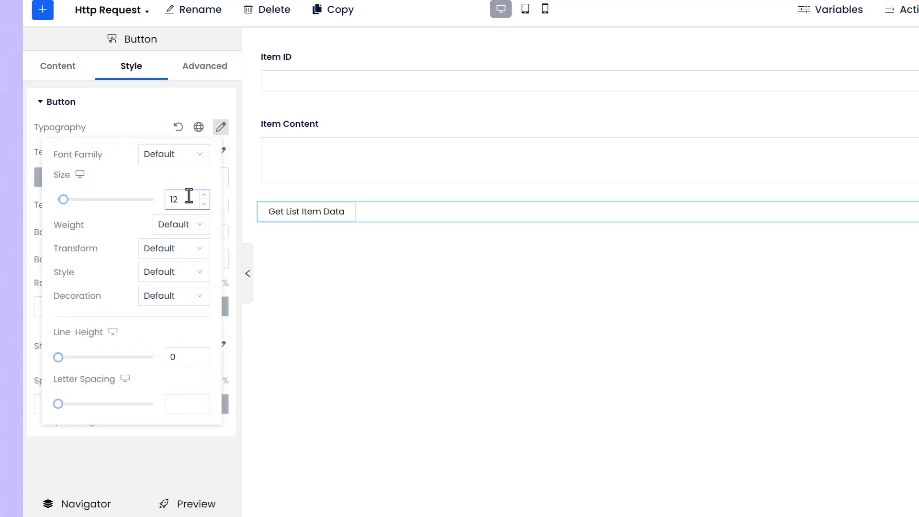
{"action": "left_click", "coordinate": [235, 133]}
{"action": "left_click", "coordinate": [220, 231]}
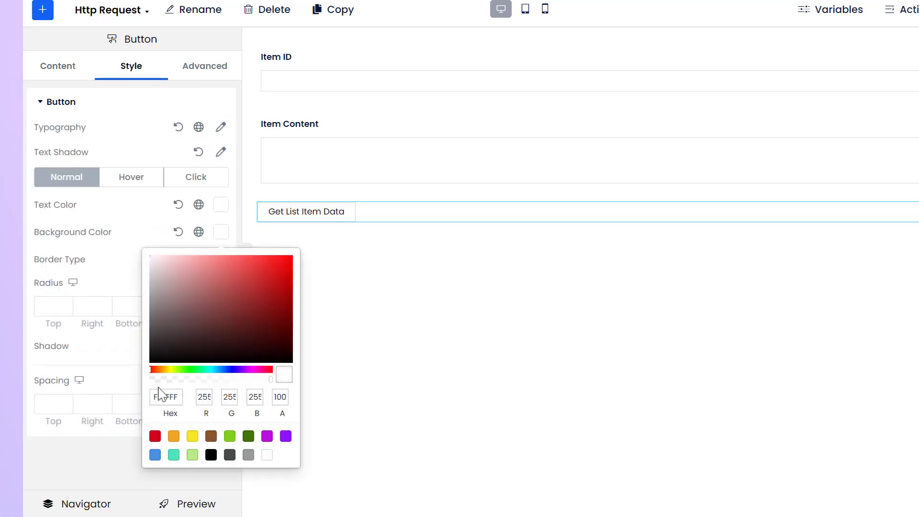
{"action": "double_click", "coordinate": [155, 397]}
{"action": "type", "text": "2844D3"}
{"action": "left_click", "coordinate": [221, 204]}
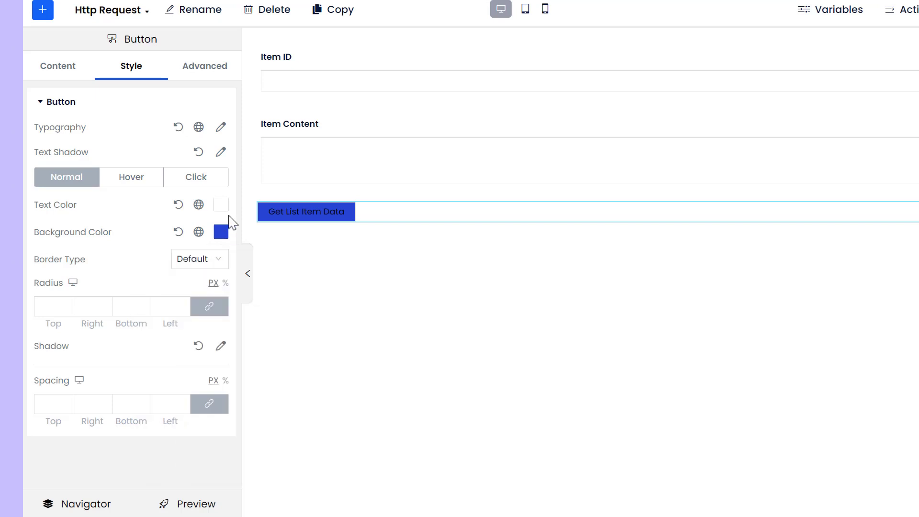
{"action": "left_click", "coordinate": [221, 204]}
{"action": "left_click", "coordinate": [236, 205]}
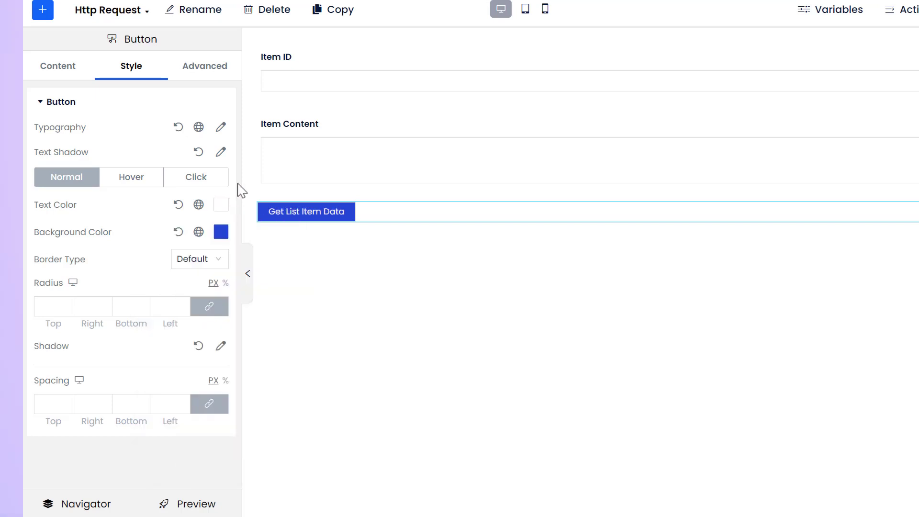
- Switch the button's width to Custom and set it to 184 px
{"action": "left_click", "coordinate": [214, 73]}
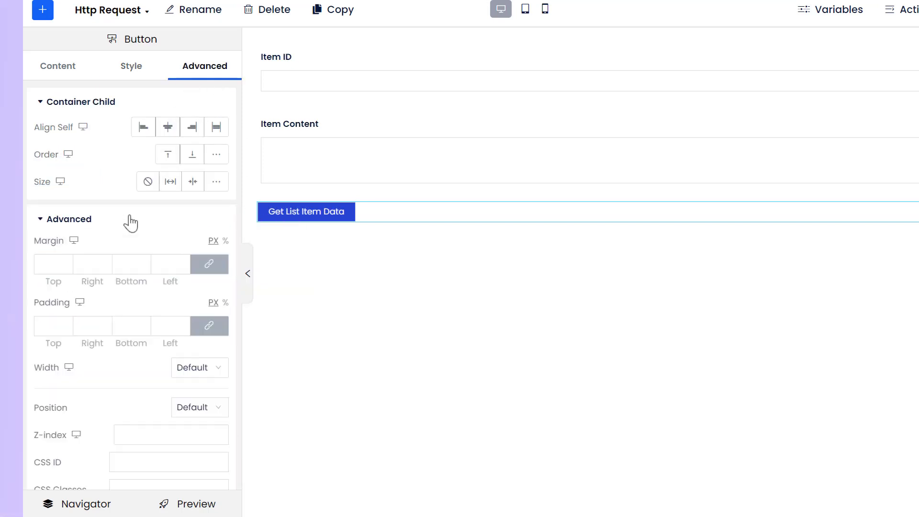
{"action": "left_click", "coordinate": [222, 372]}
{"action": "left_click", "coordinate": [189, 451]}
{"action": "left_click_drag", "start_coordinate": [39, 416], "coordinate": [61, 416]}
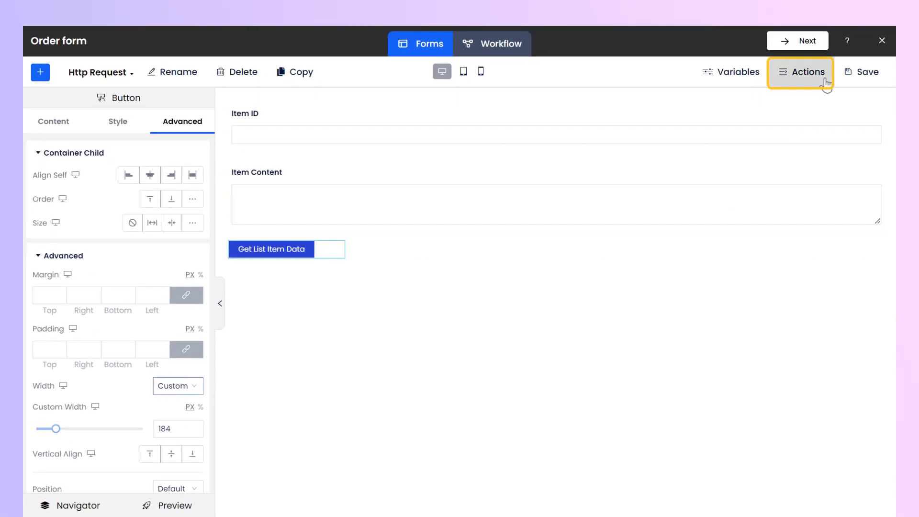
- Create a new form action named HTTP Request and add an HTTP Request step to it
{"action": "left_click", "coordinate": [809, 73]}
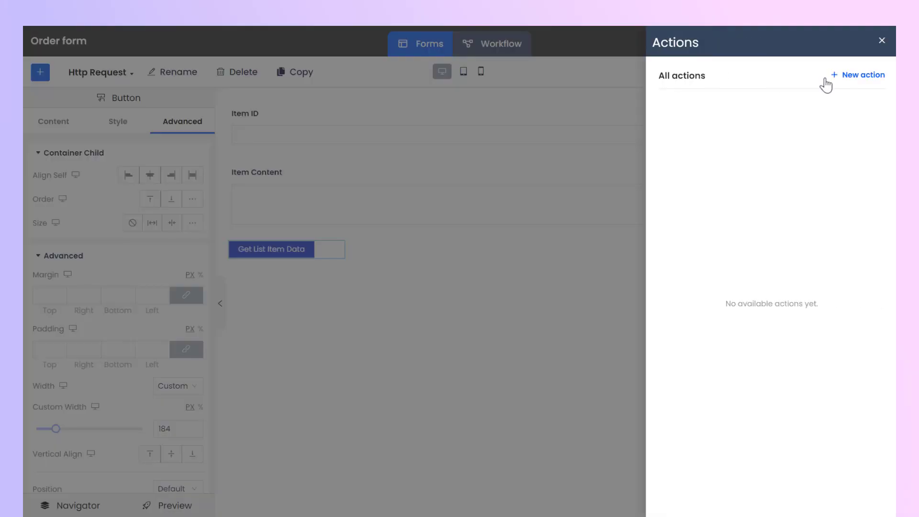
{"action": "left_click", "coordinate": [879, 81]}
{"action": "left_click", "coordinate": [716, 94]}
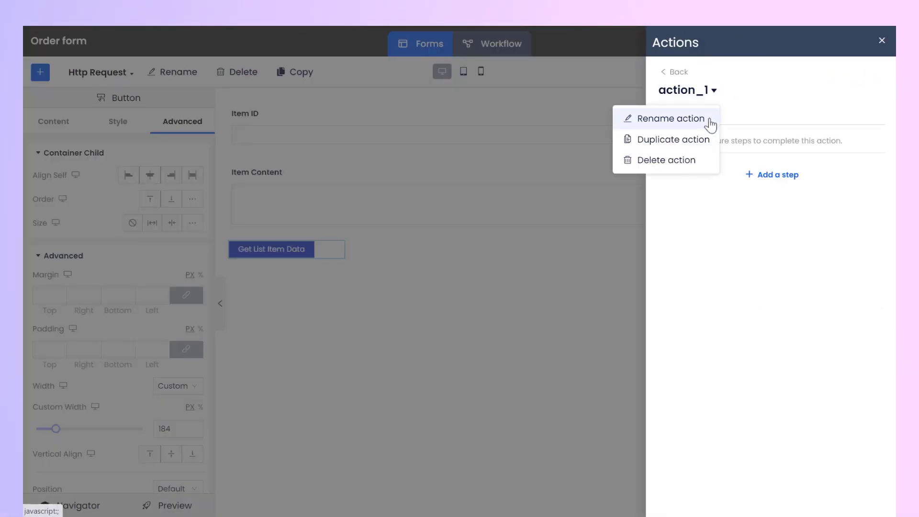
{"action": "left_click", "coordinate": [709, 119]}
{"action": "type", "text": "HTTP Request"}
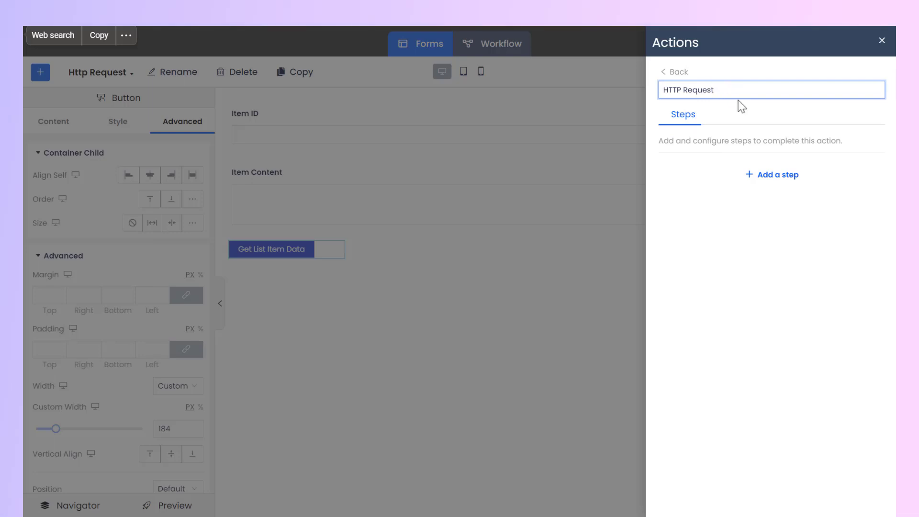
{"action": "key", "text": "Return"}
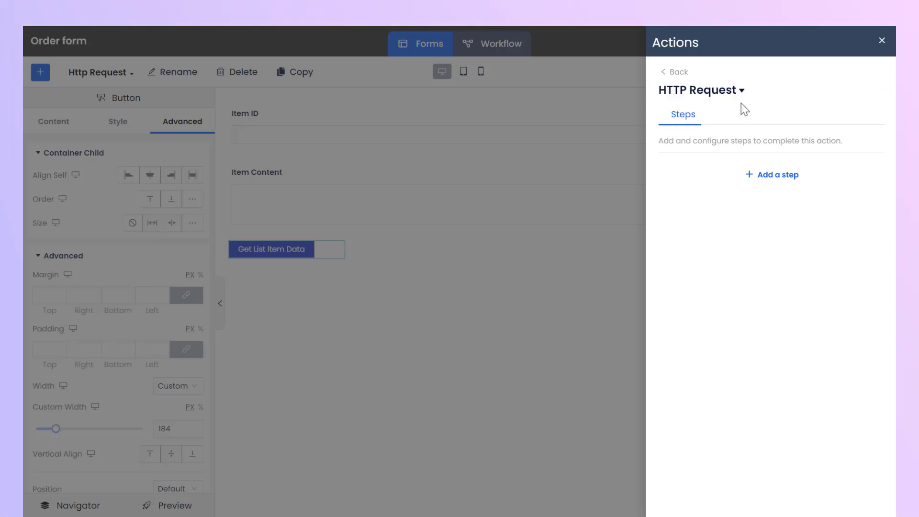
{"action": "left_click", "coordinate": [798, 176]}
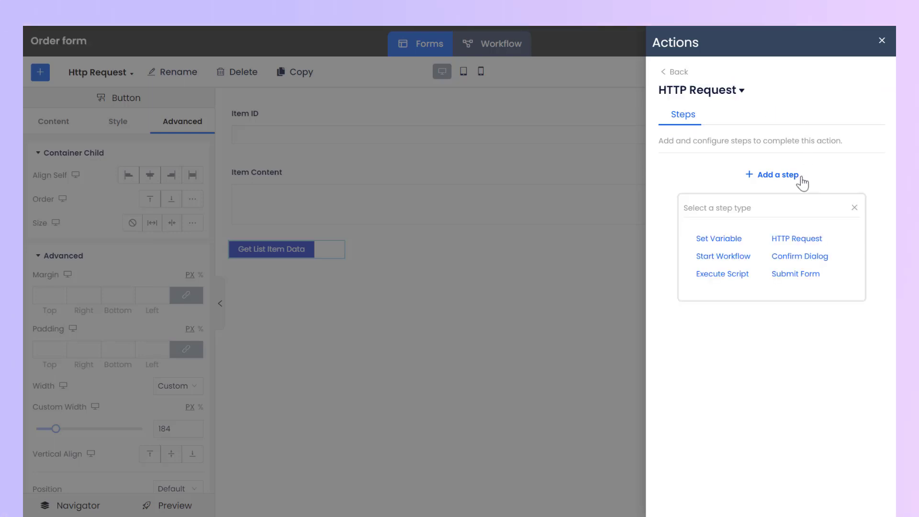
{"action": "left_click", "coordinate": [819, 244]}
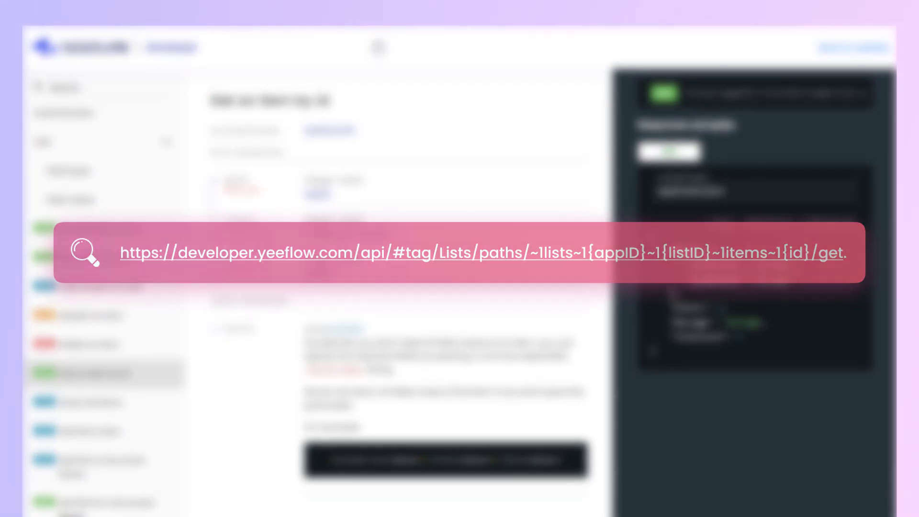
- In the Yeeflow Developer documentation, copy the full request URL of the "Get an item by id" endpoint
{"action": "left_click", "coordinate": [805, 102]}
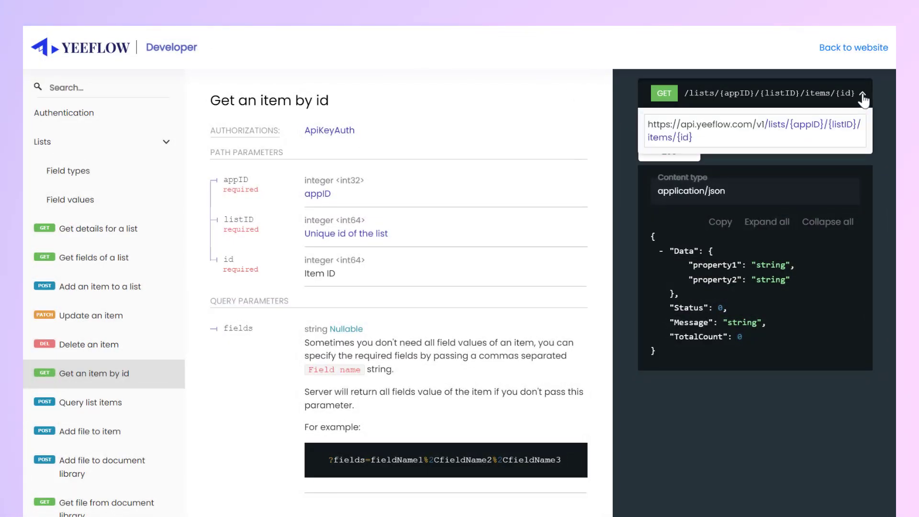
{"action": "double_click", "coordinate": [674, 100]}
{"action": "triple_click", "coordinate": [706, 142]}
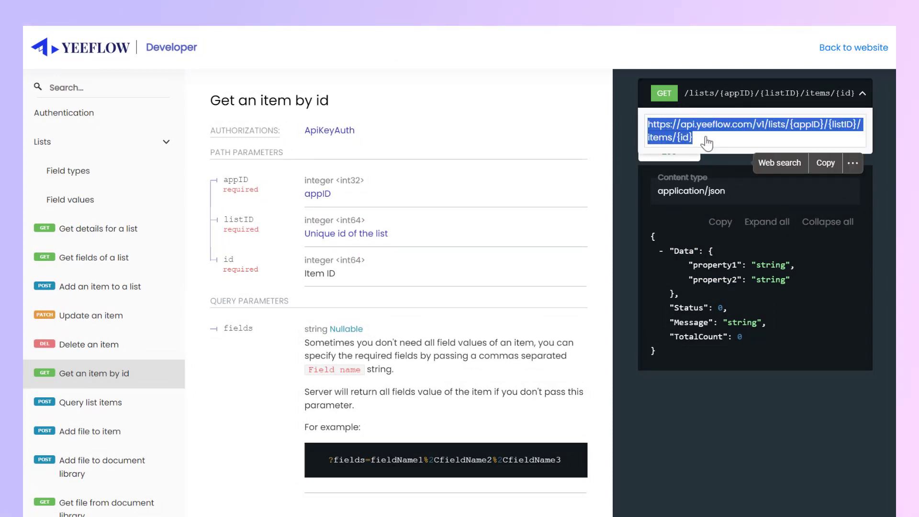
{"action": "left_click", "coordinate": [826, 163]}
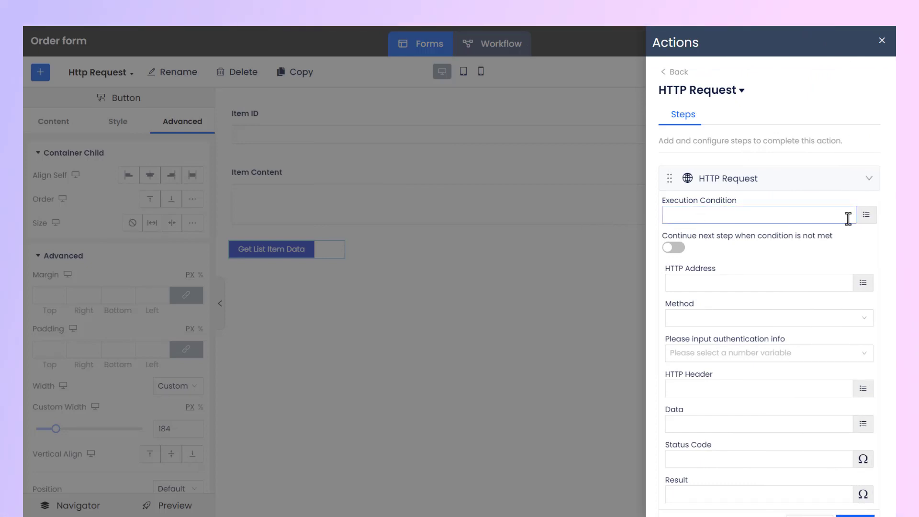
- Insert the copied endpoint URL as a text value in the HTTP Address expression of the HTTP Request step
{"action": "left_click", "coordinate": [829, 283]}
{"action": "scroll", "coordinate": [697, 282], "scroll_direction": "down", "scroll_amount": 1}
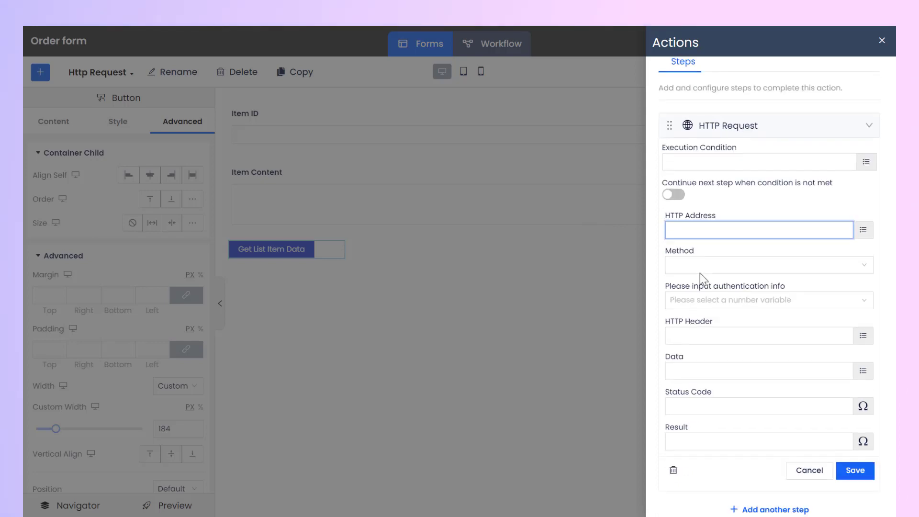
{"action": "left_click", "coordinate": [863, 229]}
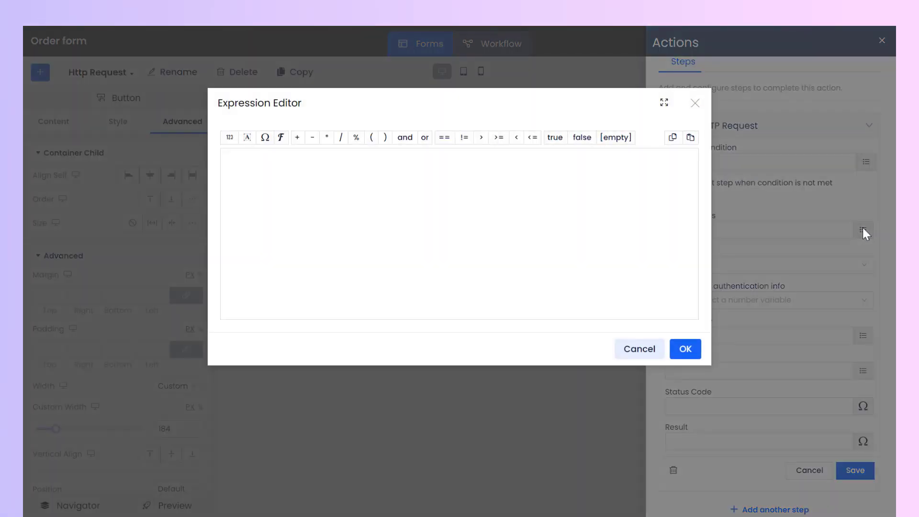
{"action": "left_click", "coordinate": [247, 139]}
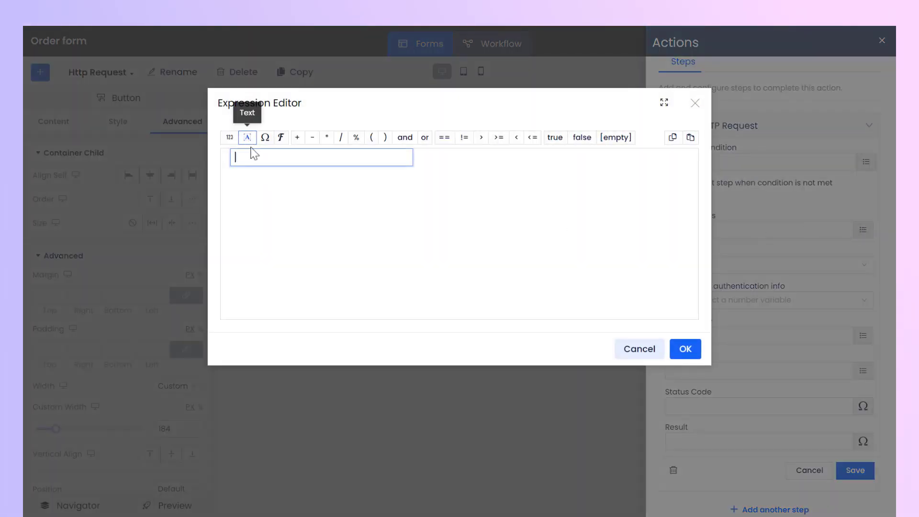
{"action": "key", "text": "ctrl+v"}
{"action": "left_click", "coordinate": [402, 203]}
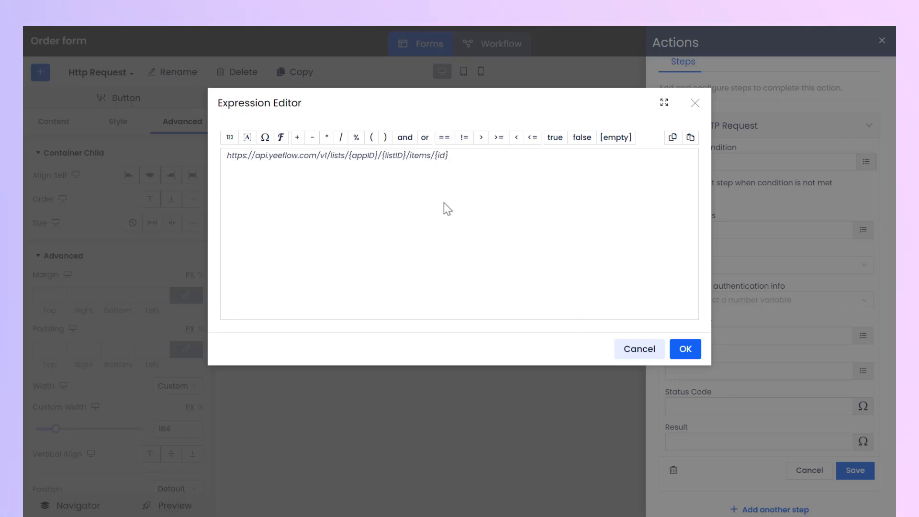
- Replace the {appID} placeholder in the request URL with 41
{"action": "double_click", "coordinate": [380, 157]}
{"action": "left_click", "coordinate": [383, 159]}
{"action": "key", "text": "BackSpace"}
{"action": "key", "text": "BackSpace"}
{"action": "key", "text": "BackSpace"}
{"action": "key", "text": "BackSpace"}
{"action": "key", "text": "BackSpace"}
{"action": "key", "text": "BackSpace"}
{"action": "key", "text": "BackSpace"}
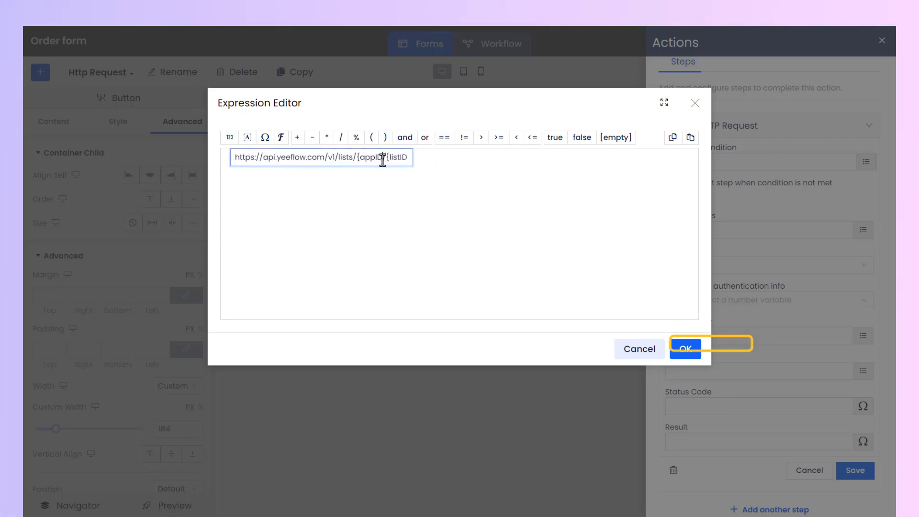
{"action": "type", "text": "41"}
{"action": "left_click", "coordinate": [380, 201]}
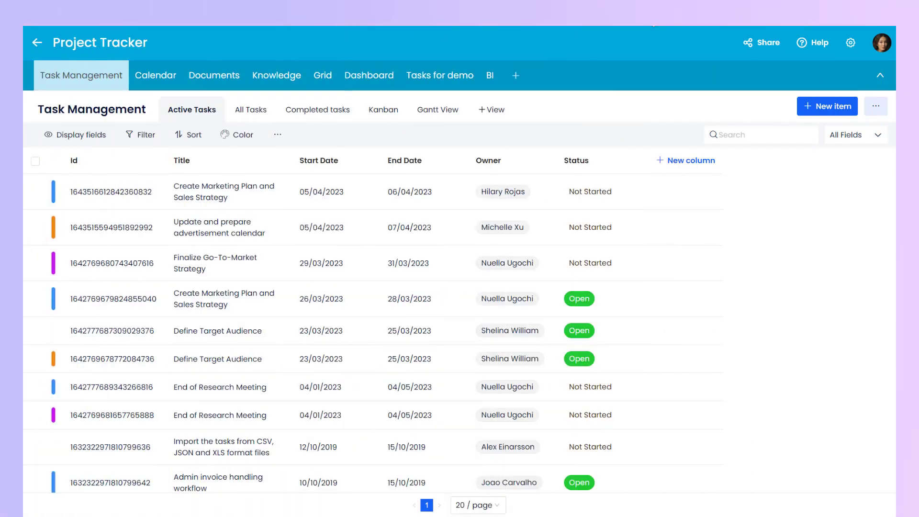
- In the Project Tracker application settings, copy the ID of the Task Management data list
{"action": "left_click", "coordinate": [852, 42]}
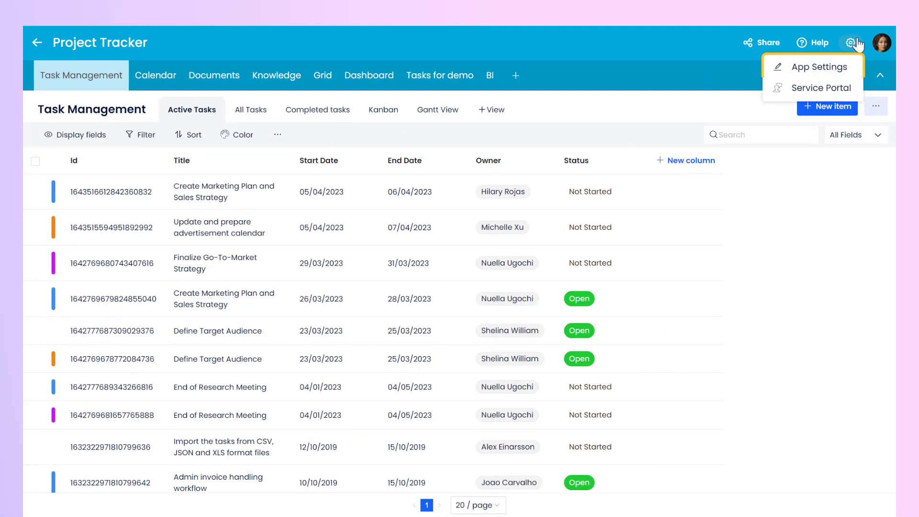
{"action": "left_click", "coordinate": [856, 68]}
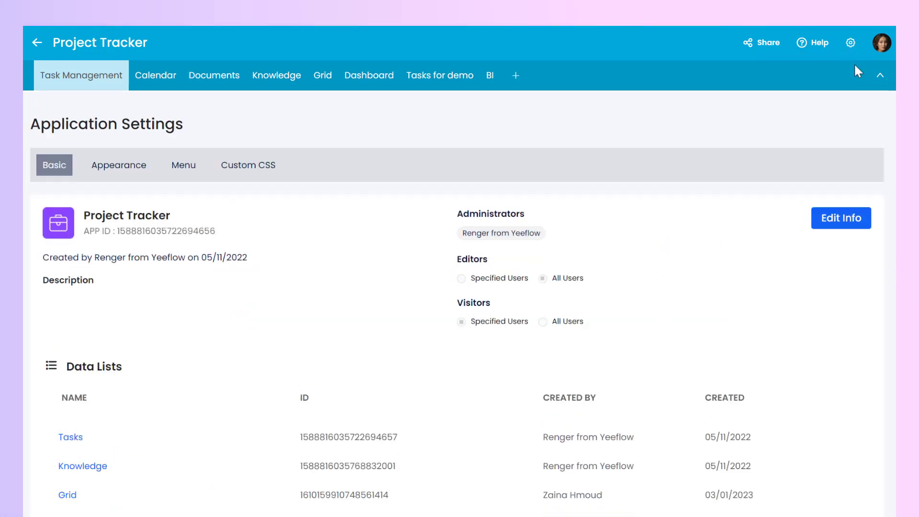
{"action": "scroll", "coordinate": [855, 67], "scroll_direction": "down", "scroll_amount": 3}
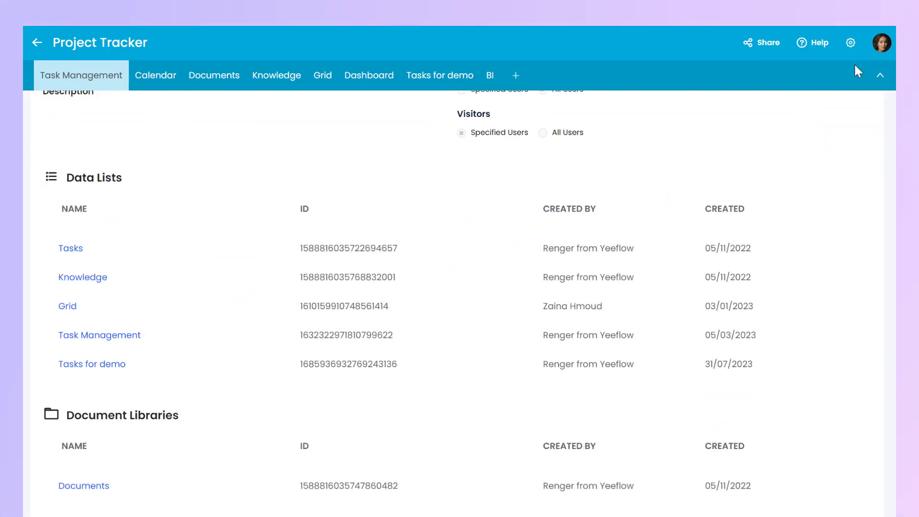
{"action": "left_click_drag", "start_coordinate": [301, 335], "coordinate": [392, 335]}
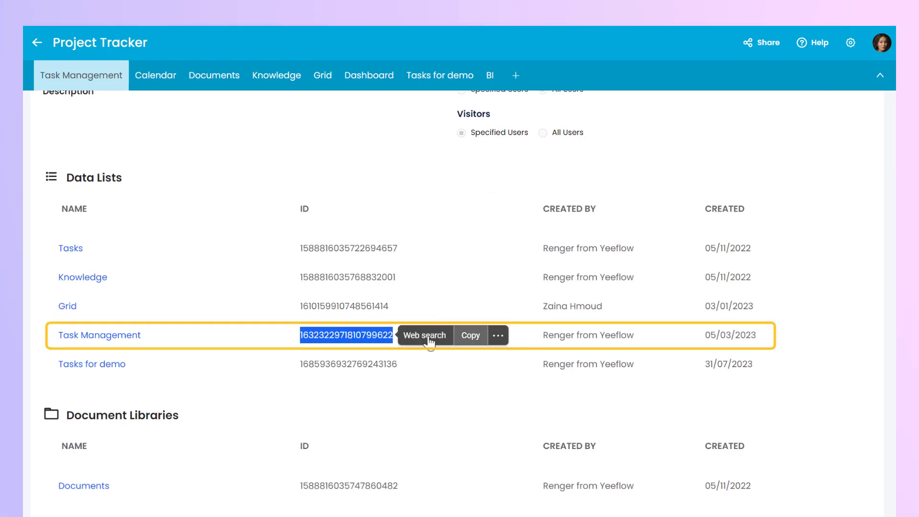
{"action": "left_click", "coordinate": [467, 335]}
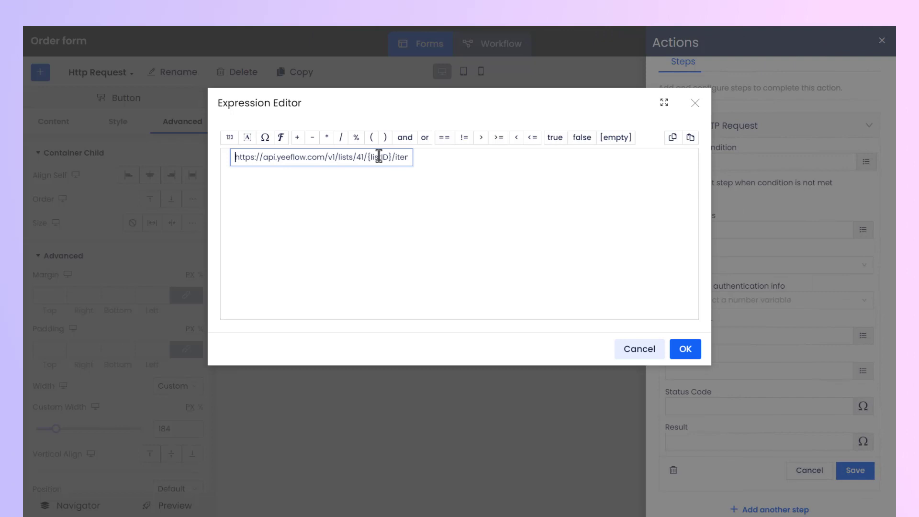
- Back in the HTTP Address expression, replace the {listID} placeholder with the copied Task Management list ID
{"action": "left_click_drag", "start_coordinate": [393, 157], "coordinate": [367, 157]}
{"action": "key", "text": "ctrl+v"}
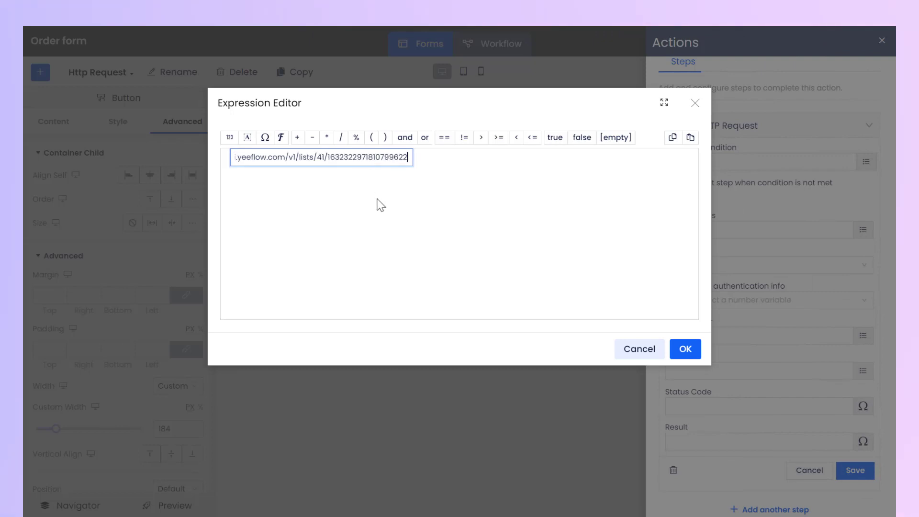
{"action": "left_click", "coordinate": [402, 194]}
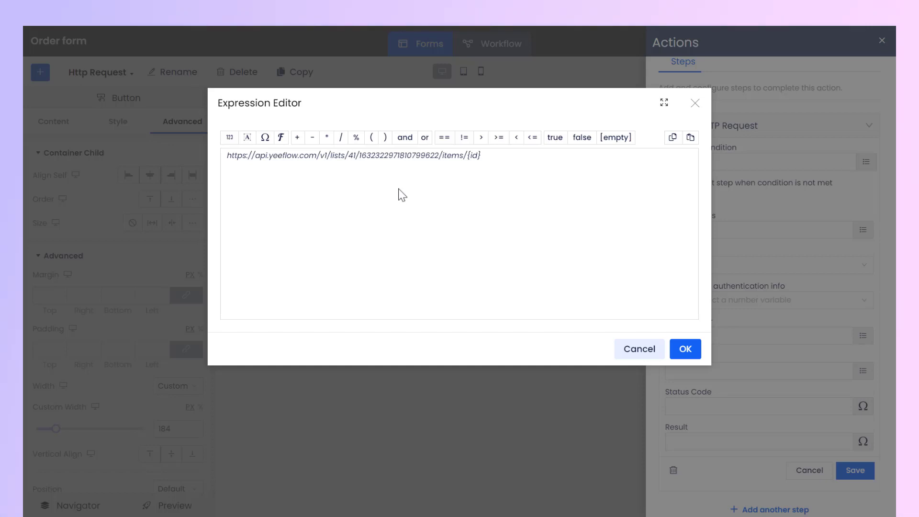
- Delete the {id} placeholder from the request URL so that it ends with /items/
{"action": "left_click", "coordinate": [437, 160]}
{"action": "left_click", "coordinate": [406, 158]}
{"action": "key", "text": "BackSpace"}
{"action": "key", "text": "BackSpace"}
{"action": "key", "text": "BackSpace"}
{"action": "key", "text": "BackSpace"}
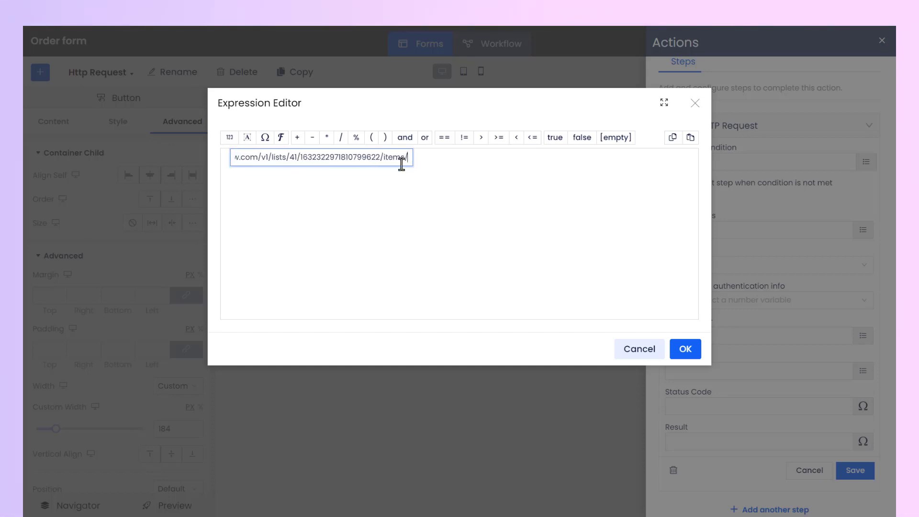
{"action": "left_click", "coordinate": [414, 201]}
- Append the Item ID workflow variable to the URL text with a plus operator and confirm the HTTP Address expression
{"action": "left_click", "coordinate": [298, 138]}
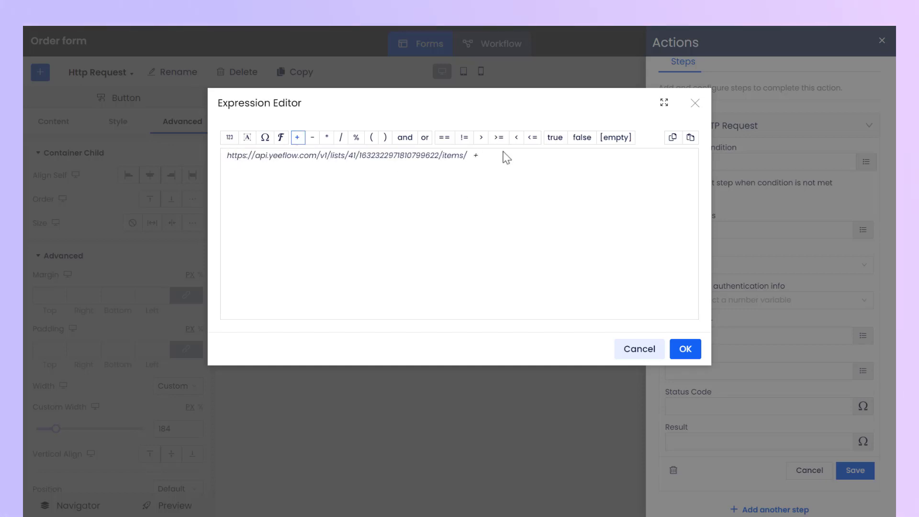
{"action": "left_click", "coordinate": [264, 138]}
{"action": "left_click", "coordinate": [270, 192]}
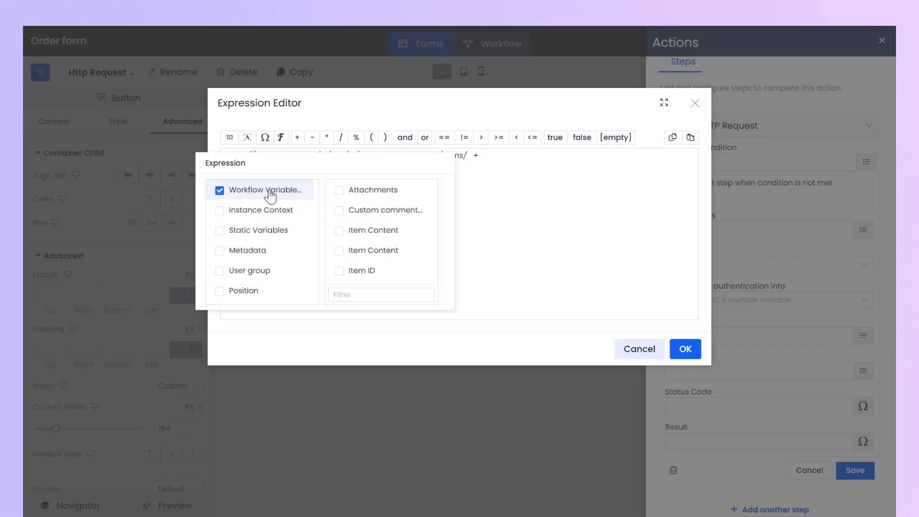
{"action": "left_click", "coordinate": [340, 272]}
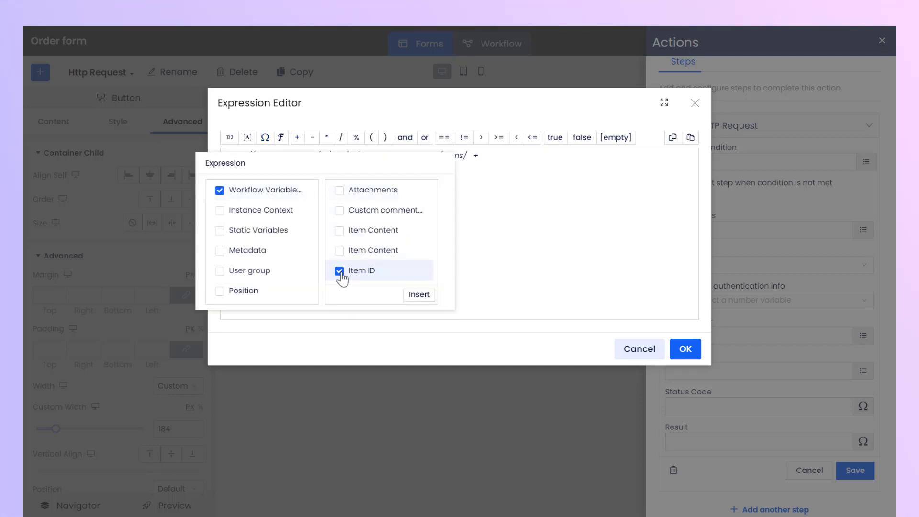
{"action": "left_click", "coordinate": [419, 294]}
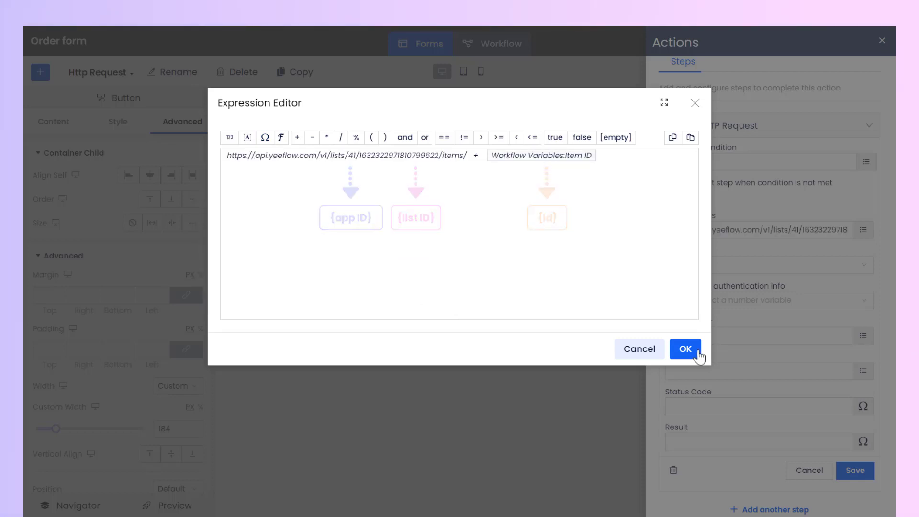
{"action": "left_click", "coordinate": [698, 352]}
- Set the request method to GET and the authentication info to Yeeflow build-in HTTP Service
{"action": "left_click", "coordinate": [844, 268]}
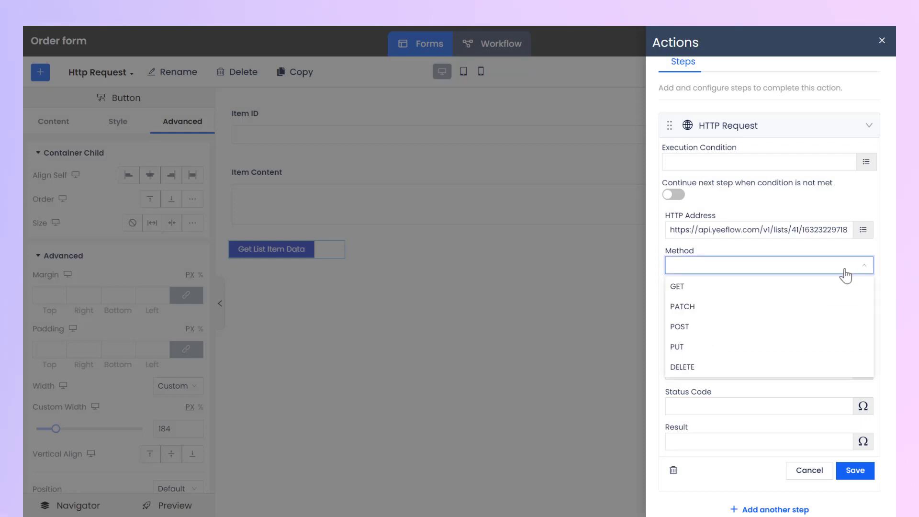
{"action": "left_click", "coordinate": [816, 290]}
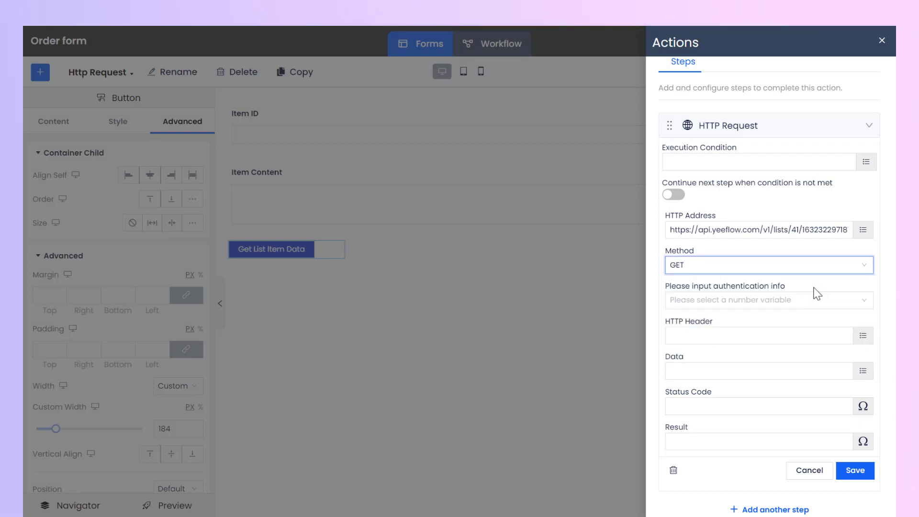
{"action": "left_click", "coordinate": [868, 304]}
{"action": "left_click", "coordinate": [795, 365]}
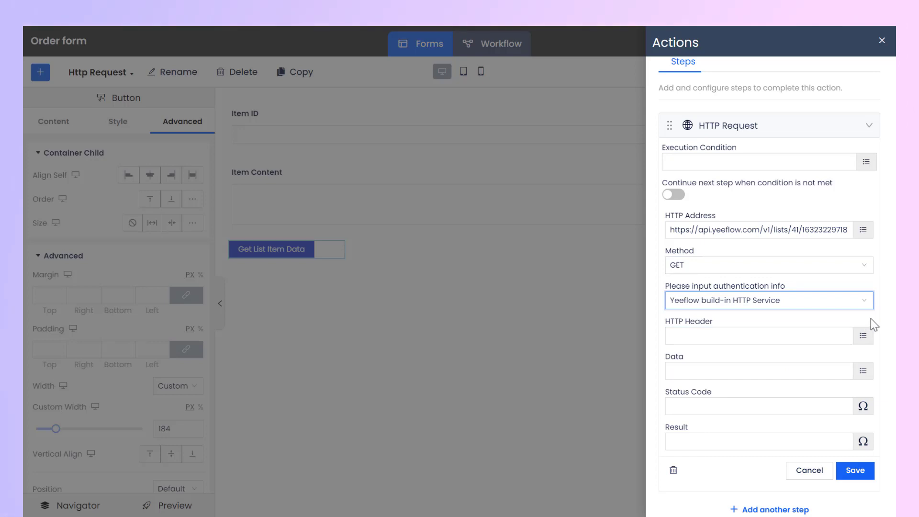
- Store the request's Result in the first Item Content workflow variable and save the HTTP Request step
{"action": "left_click", "coordinate": [864, 440]}
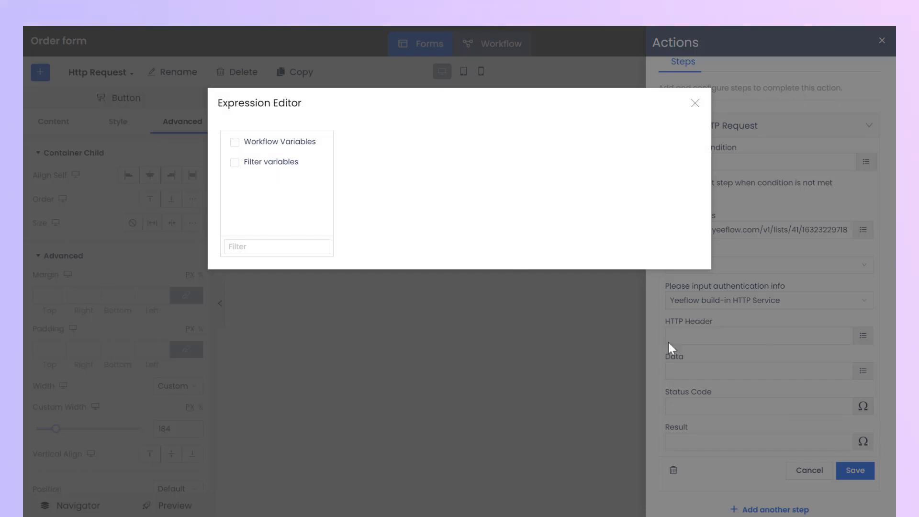
{"action": "left_click", "coordinate": [234, 142]}
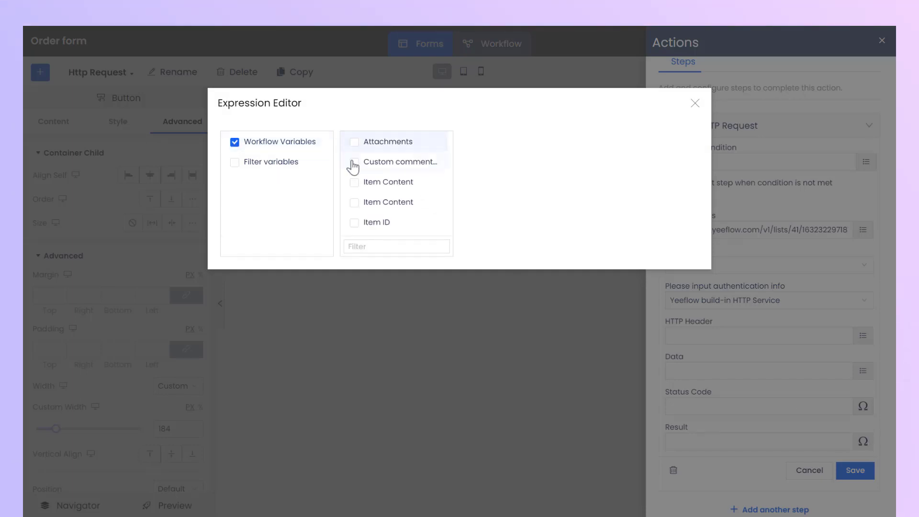
{"action": "left_click", "coordinate": [354, 184]}
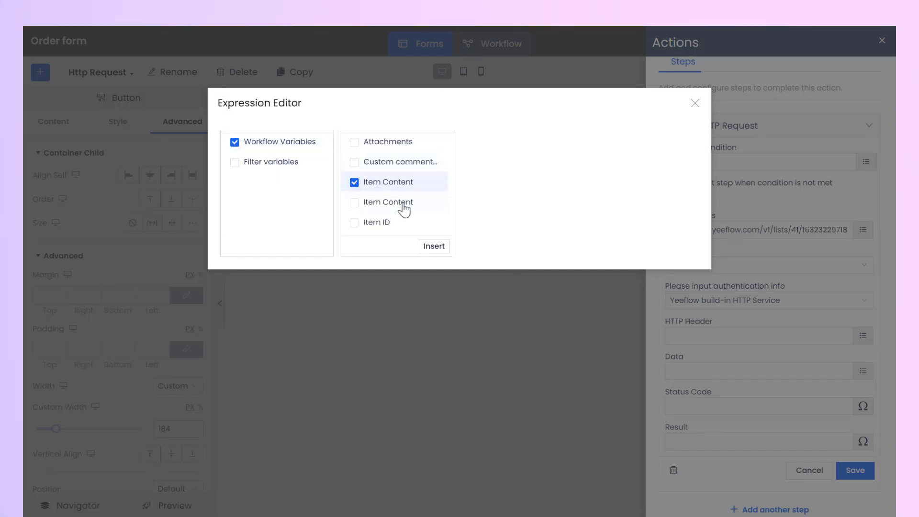
{"action": "left_click", "coordinate": [442, 247]}
{"action": "left_click", "coordinate": [868, 477]}
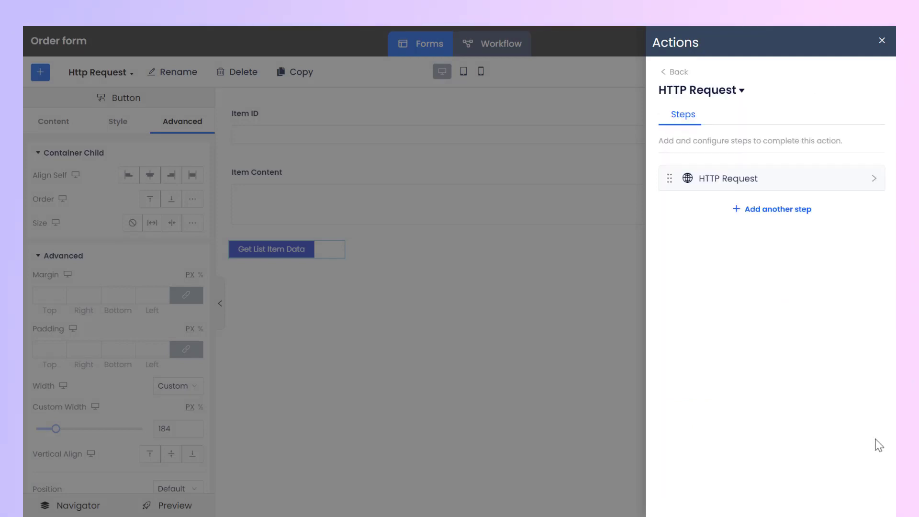
- Close the action settings and assign the HTTP Request action to the Get List Item Data button
{"action": "left_click", "coordinate": [882, 40]}
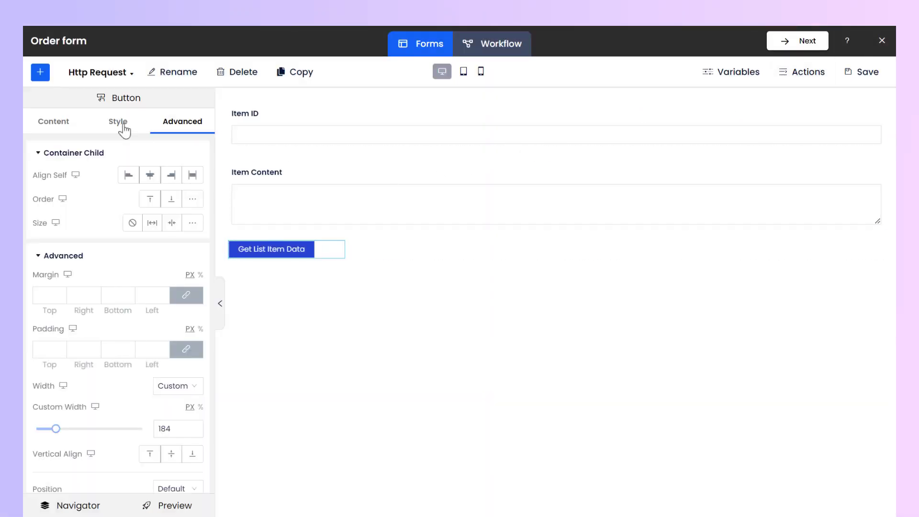
{"action": "left_click", "coordinate": [58, 126]}
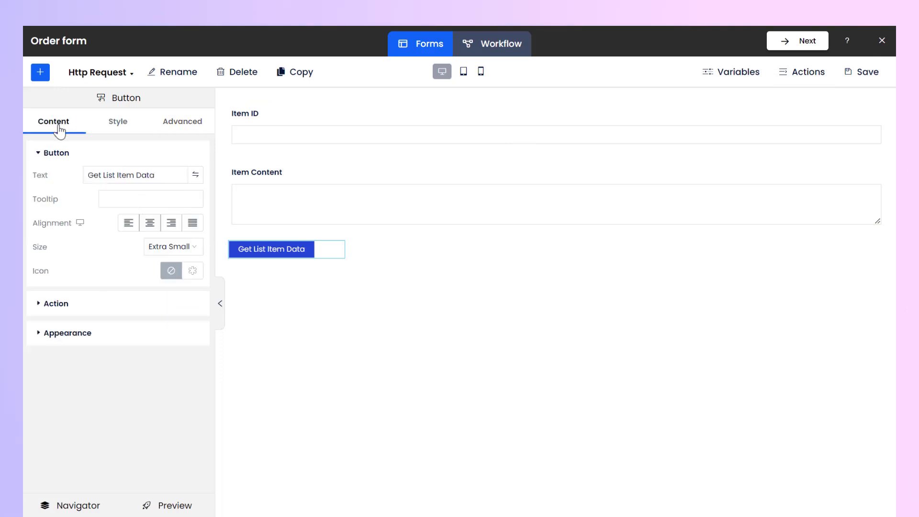
{"action": "left_click", "coordinate": [55, 304]}
{"action": "left_click", "coordinate": [197, 371]}
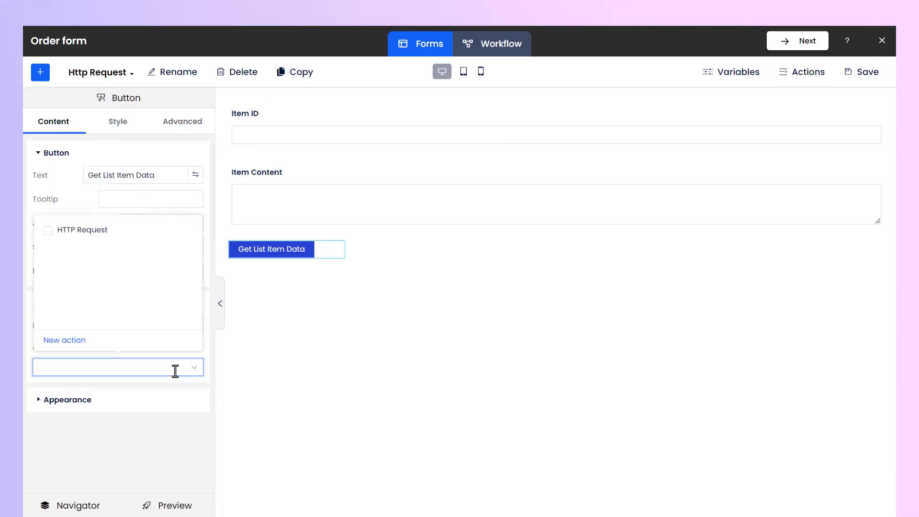
{"action": "left_click", "coordinate": [47, 230]}
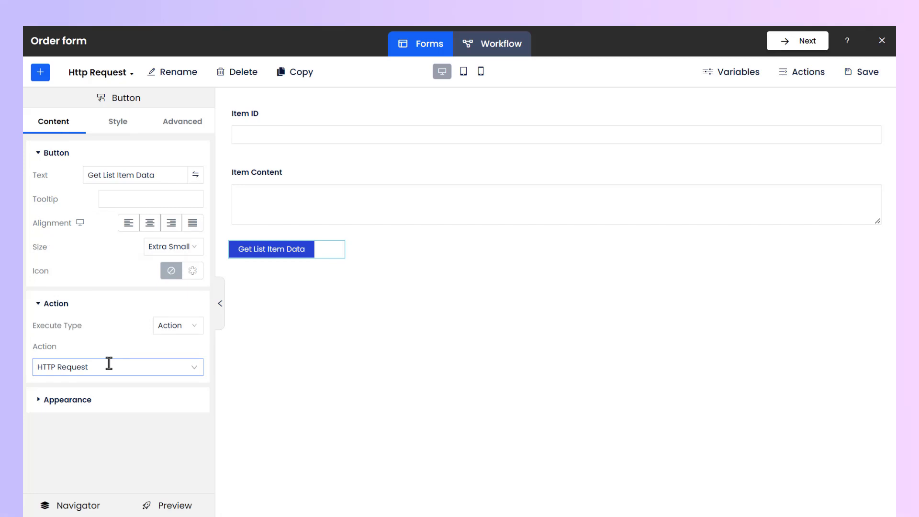
- Save the form and open its preview
{"action": "left_click", "coordinate": [884, 74]}
{"action": "left_click", "coordinate": [232, 478]}
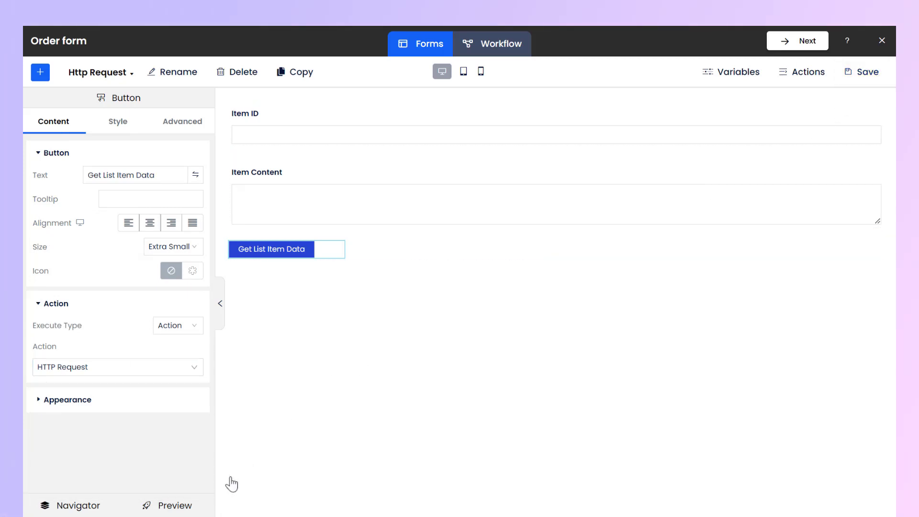
{"action": "left_click", "coordinate": [205, 506]}
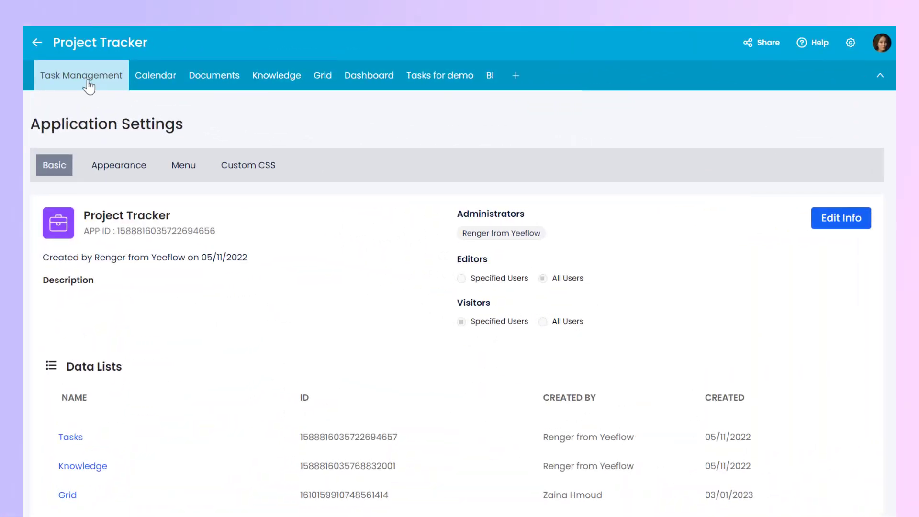
- Copy the ID of the first Task Management item into the preview's Item ID field and run Get List Item Data
{"action": "left_click", "coordinate": [88, 81]}
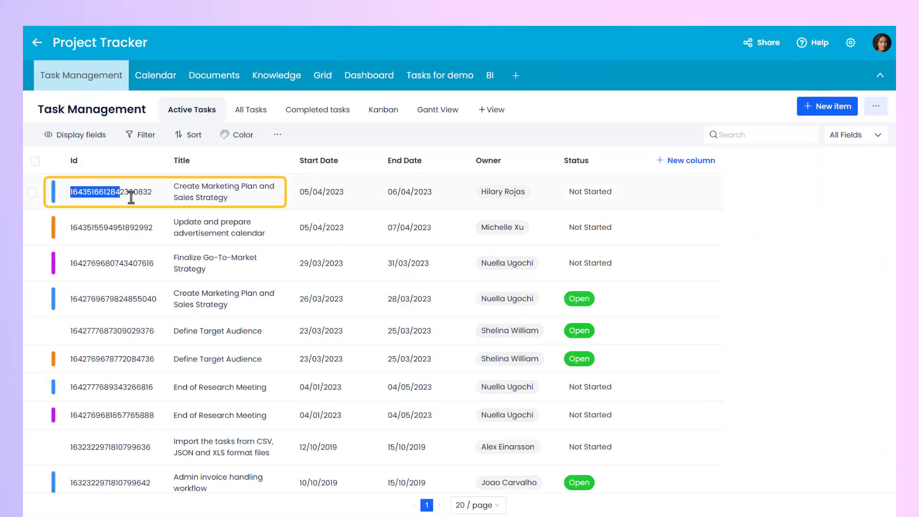
{"action": "left_click_drag", "start_coordinate": [131, 196], "coordinate": [153, 193]}
{"action": "left_click", "coordinate": [233, 192]}
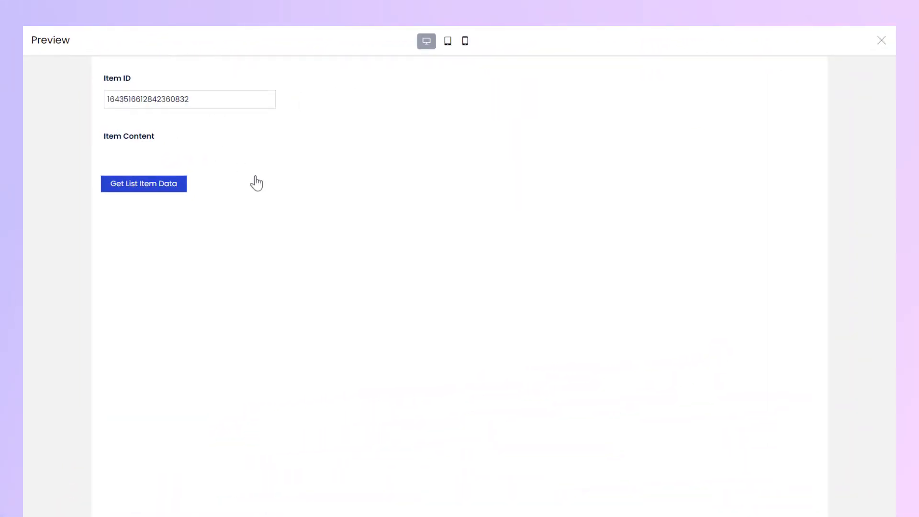
{"action": "left_click", "coordinate": [184, 185]}
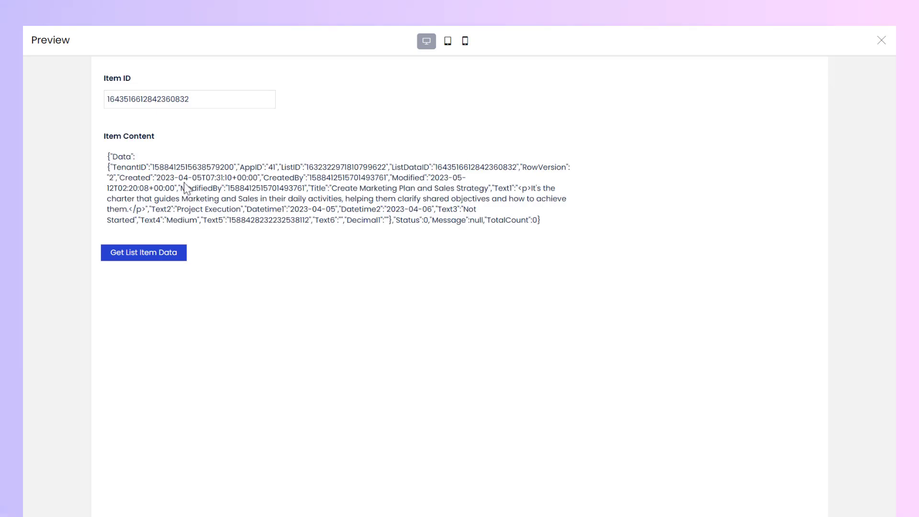